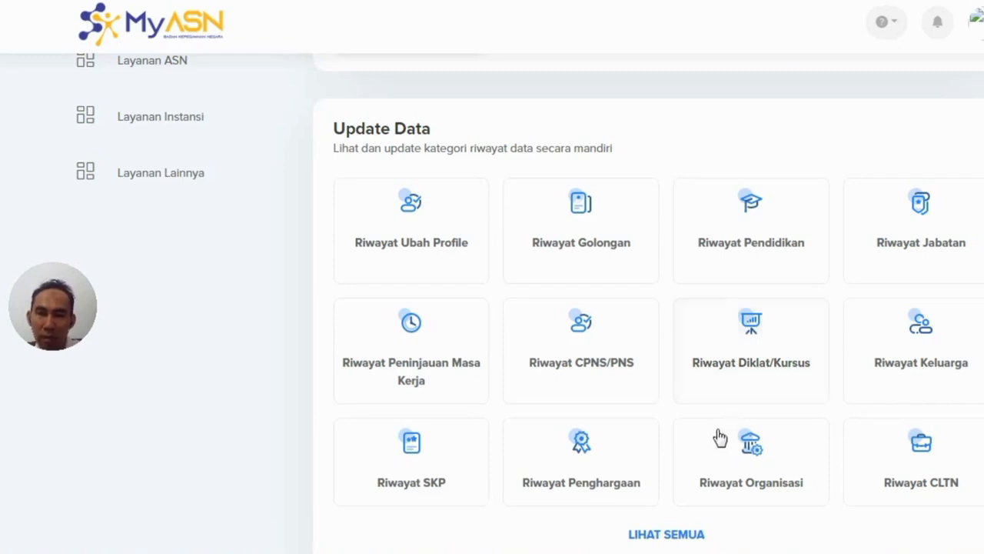
# Show all Update Data categories and search for a verification unit (Unit Verifikasi) named "badan"
pyautogui.click(667, 535)
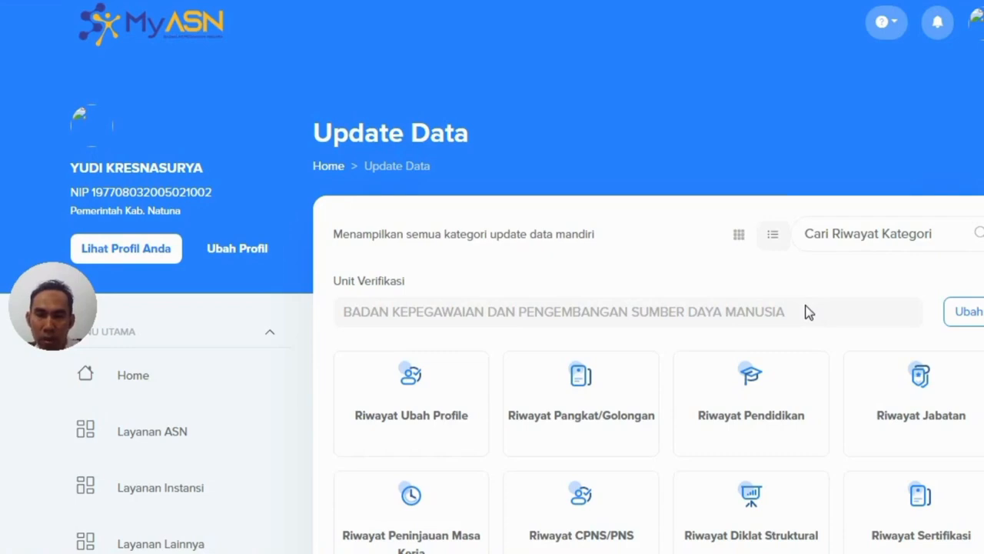
pyautogui.click(961, 313)
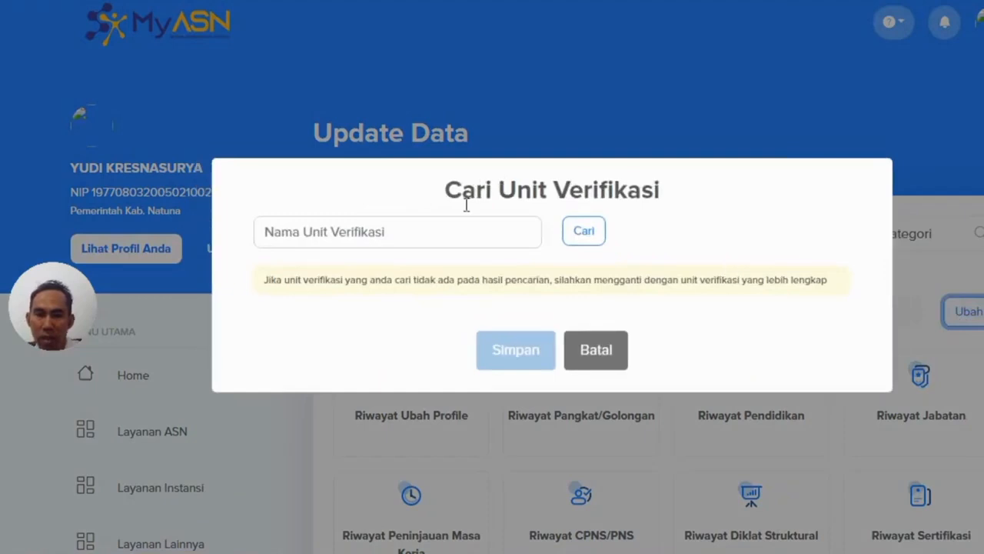
pyautogui.click(432, 238)
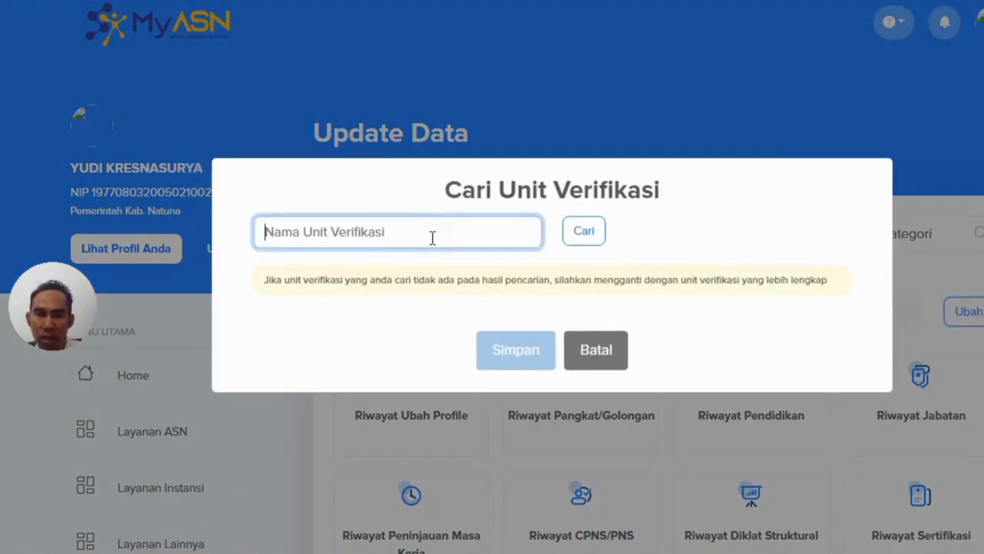
pyautogui.write('badan')
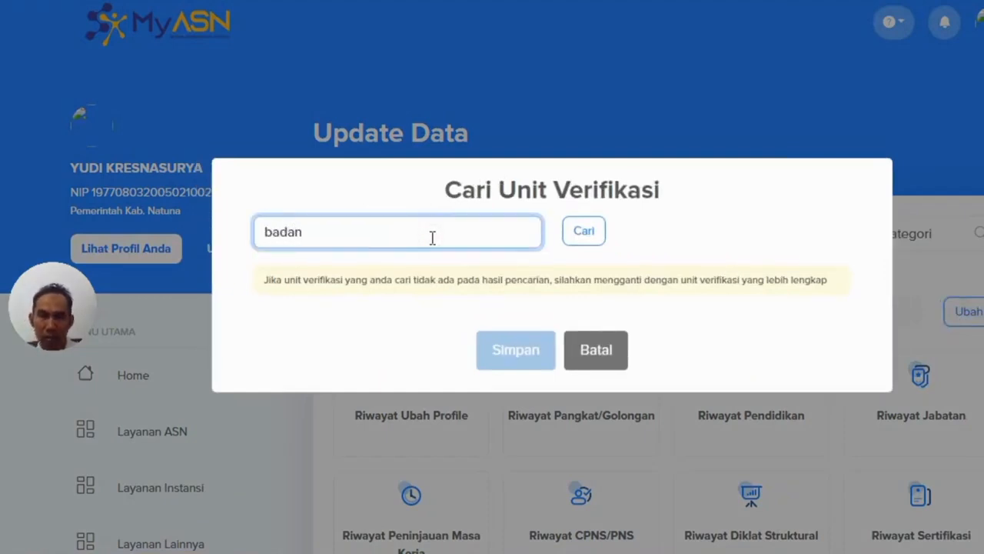
pyautogui.click(597, 235)
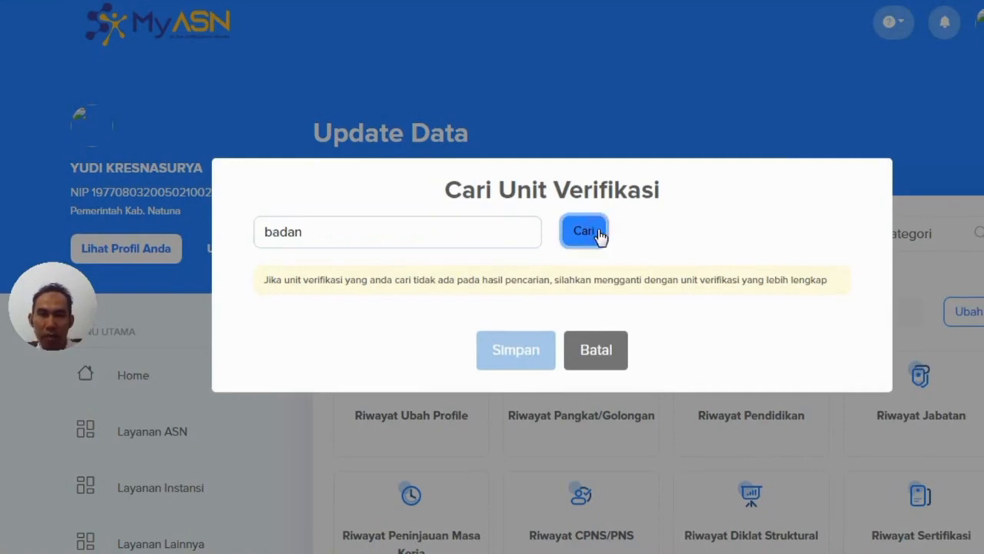
pyautogui.click(583, 239)
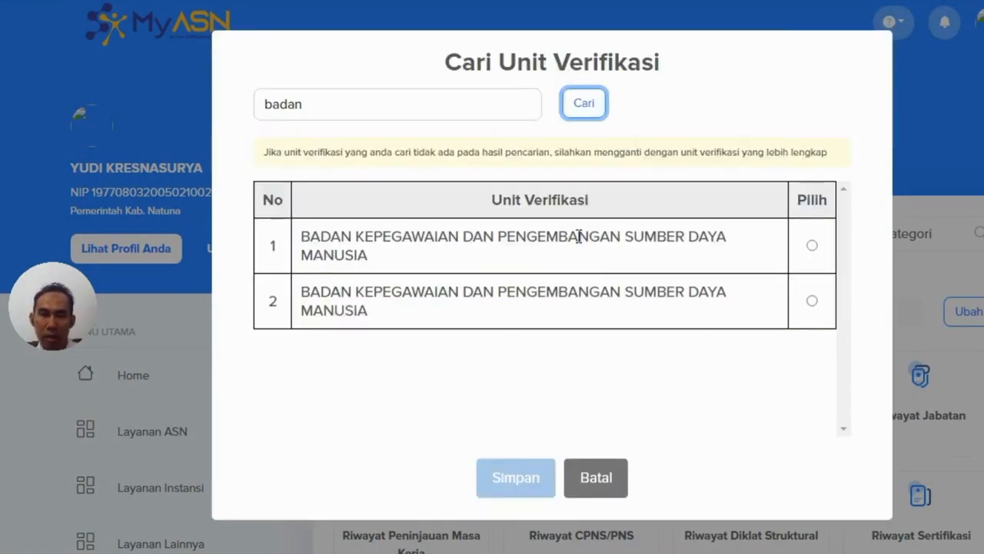
# Select the second BADAN KEPEGAWAIAN DAN PENGEMBANGAN SUMBER DAYA MANUSIA result as the verification unit, then save and confirm it
pyautogui.click(812, 301)
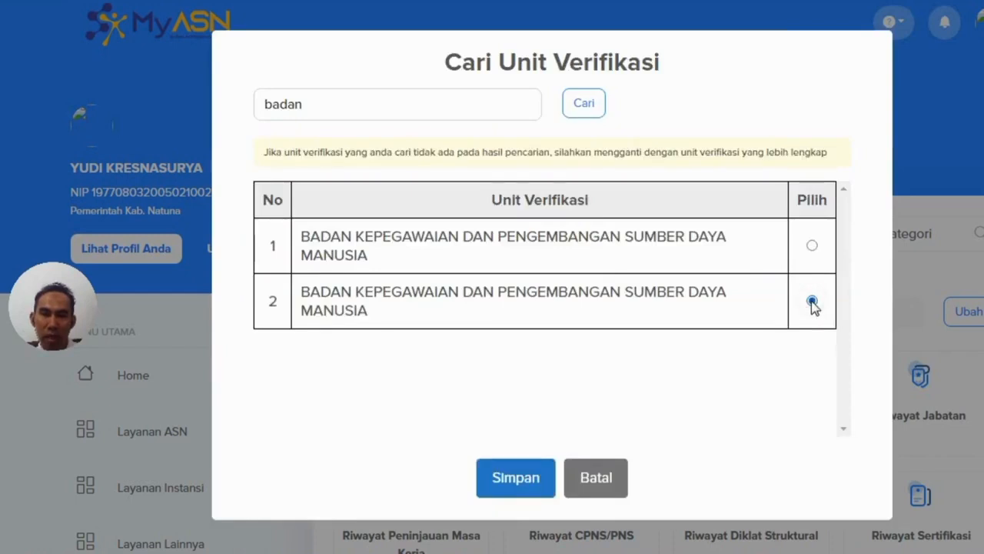
pyautogui.click(523, 479)
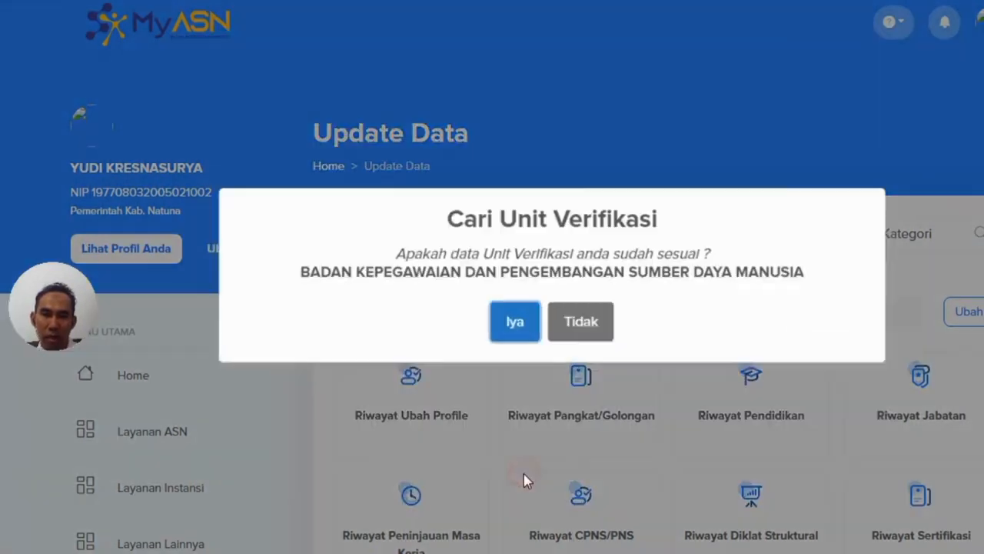
pyautogui.click(513, 326)
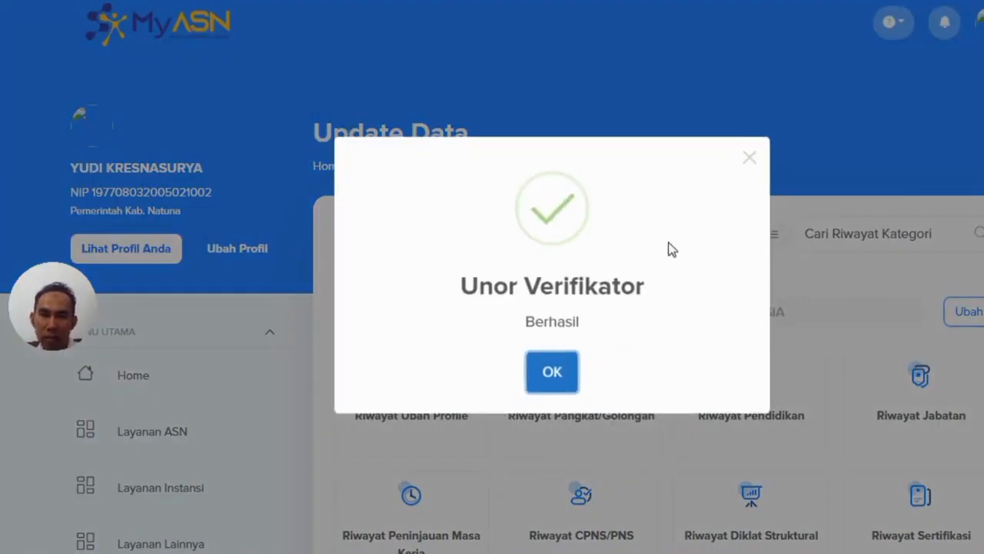
pyautogui.click(566, 376)
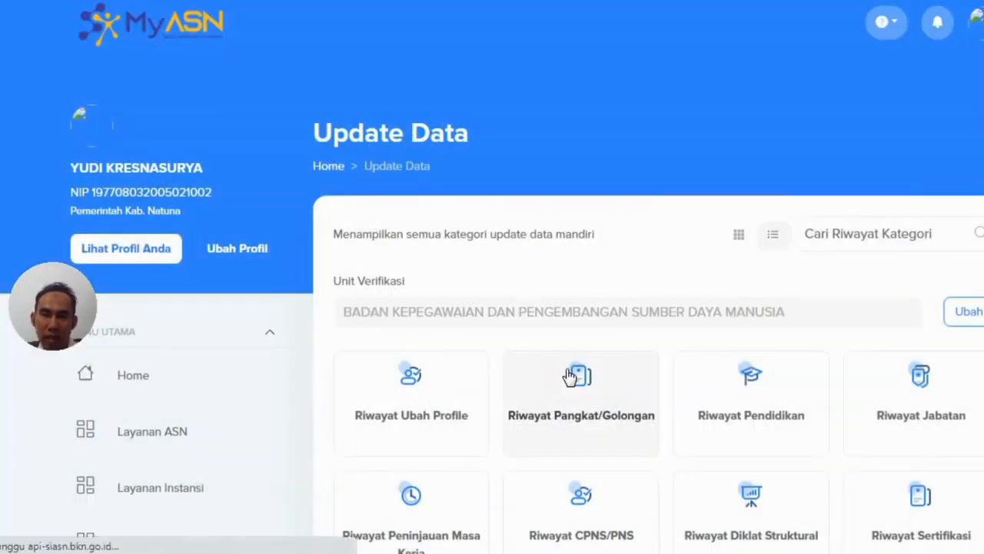
# Start a new record in Riwayat Diklat Struktural with Jenis Diklat set to Diklat Struktural
pyautogui.scroll(-5, 527, 317)
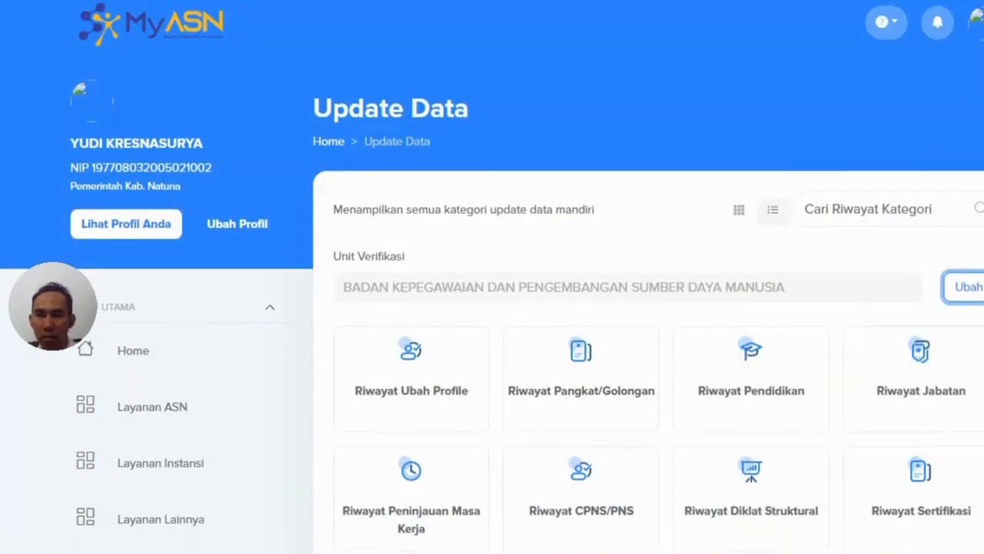
pyautogui.scroll(-1, 527, 317)
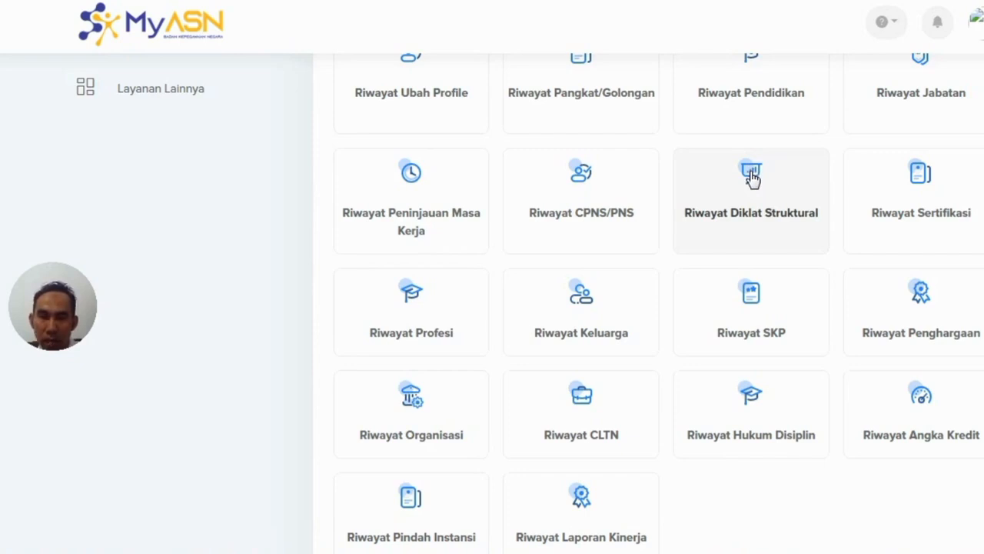
pyautogui.click(752, 177)
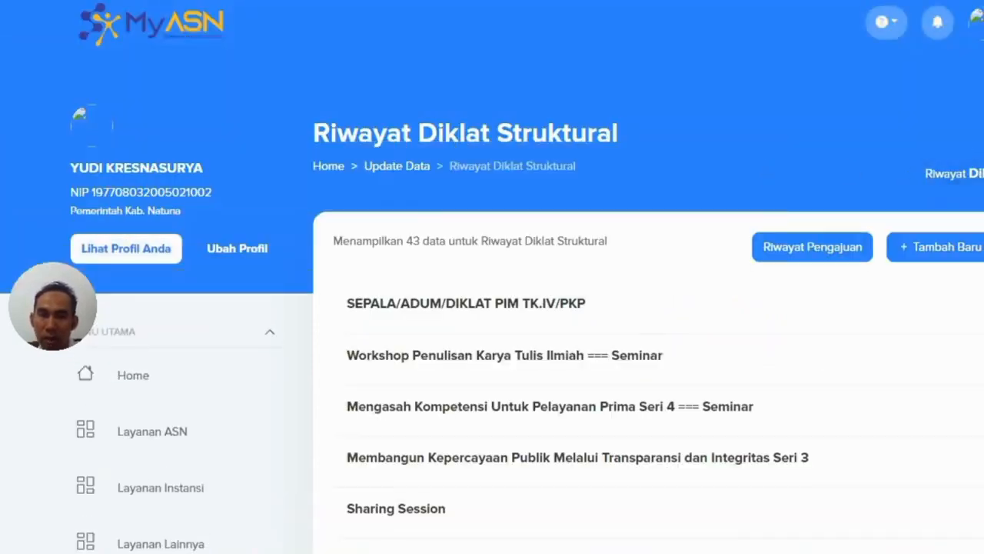
pyautogui.click(972, 248)
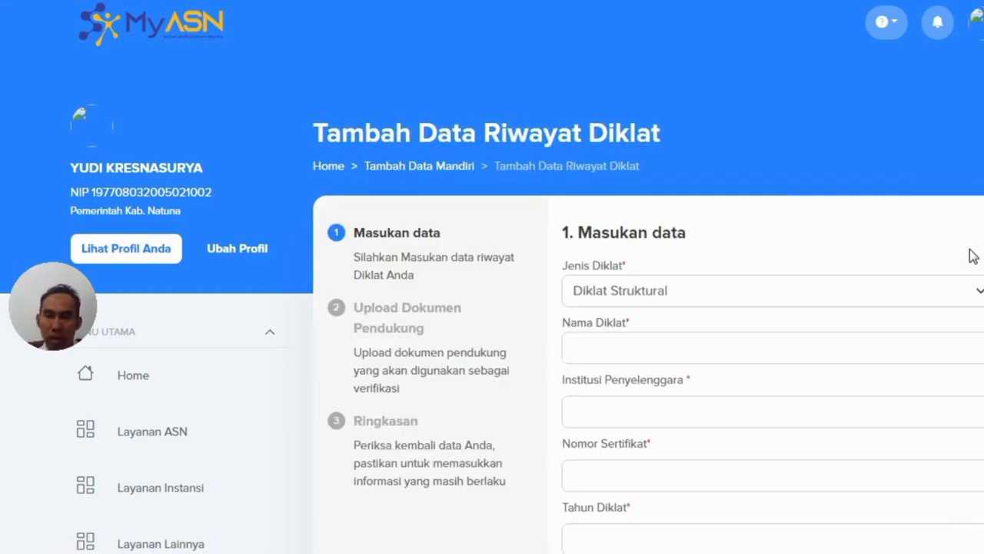
pyautogui.scroll(-1, 645, 346)
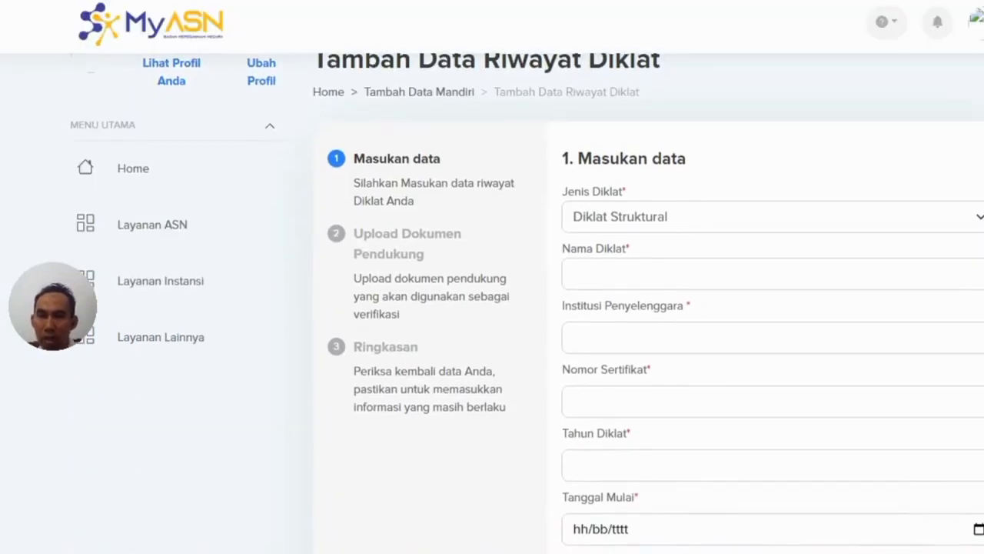
pyautogui.click(979, 219)
pyautogui.click(973, 249)
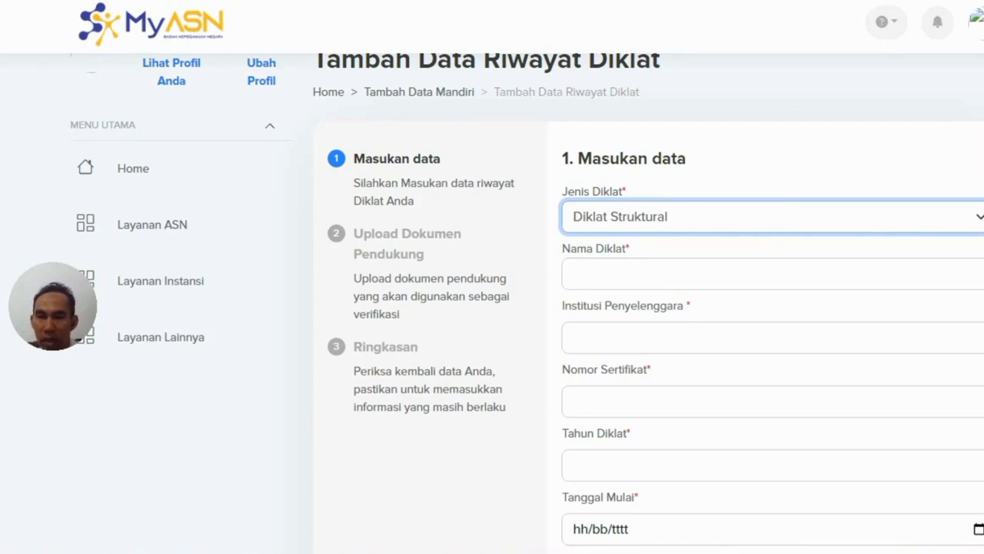
# Examine the required fields of the new training record form, from Jenis Diklat down to Rumpun Diklat
pyautogui.scroll(-3, 529, 302)
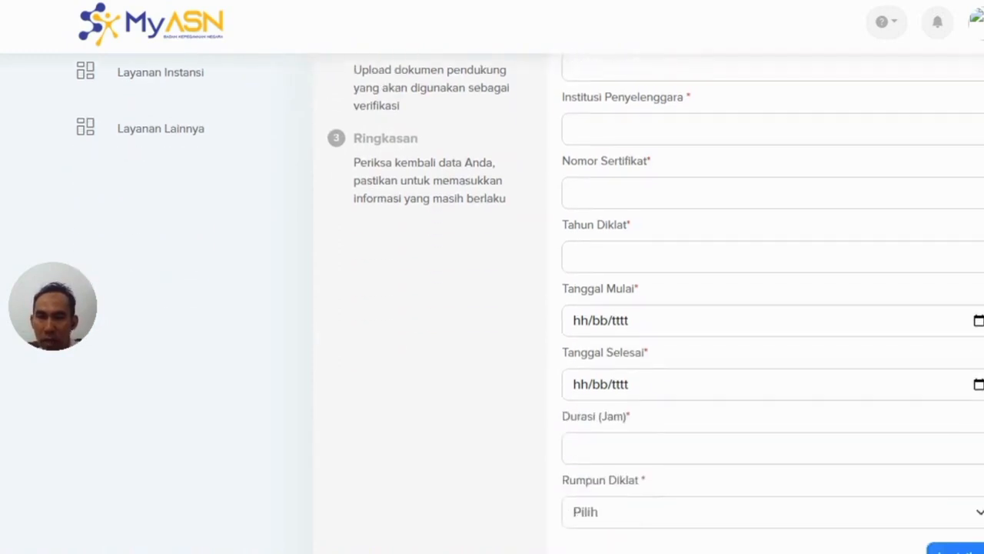
pyautogui.scroll(2, 529, 302)
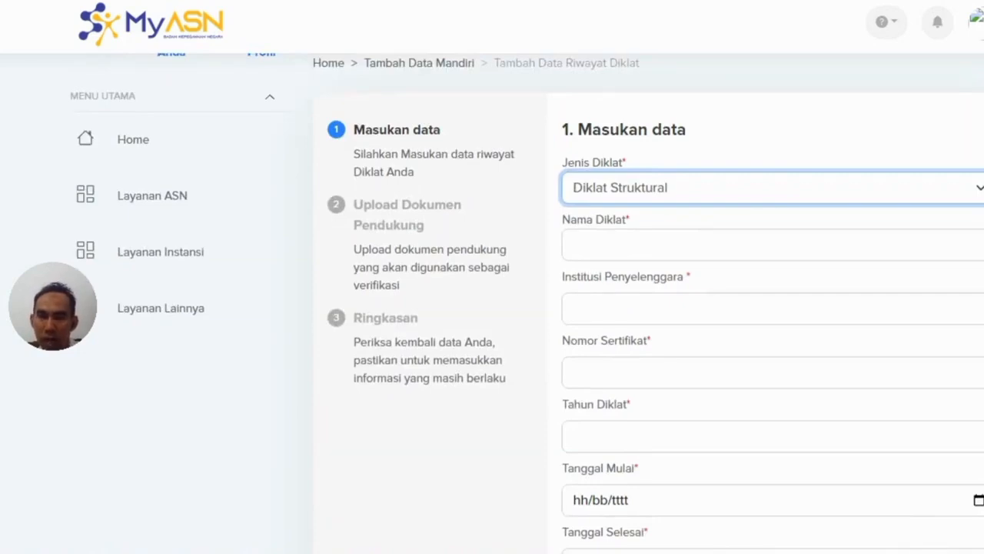
pyautogui.scroll(-2, 528, 303)
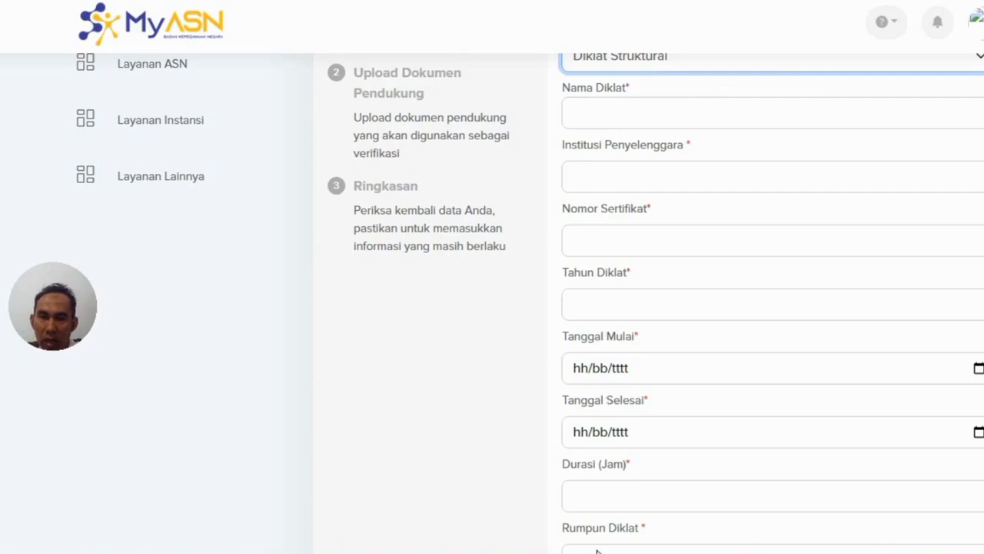
pyautogui.scroll(-2, 803, 480)
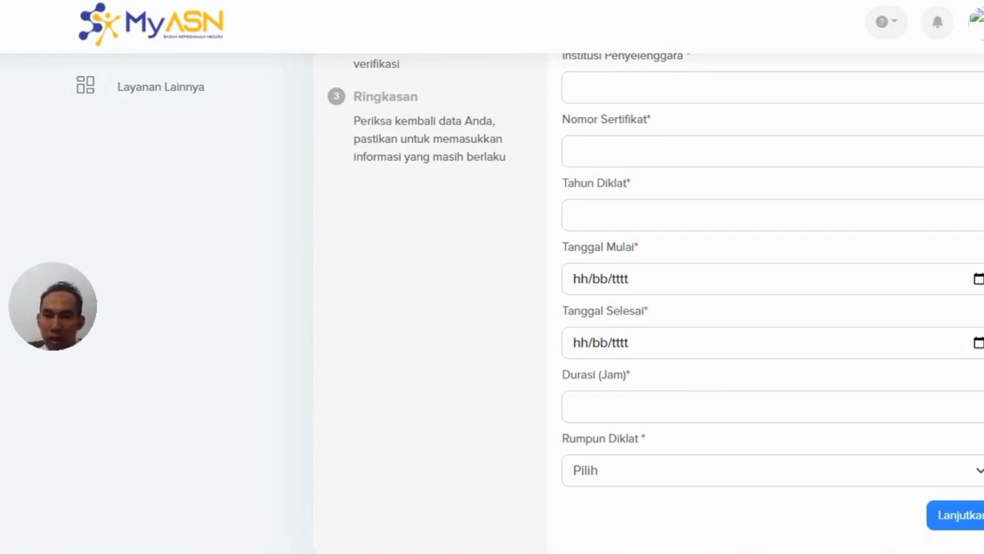
pyautogui.scroll(5, 531, 307)
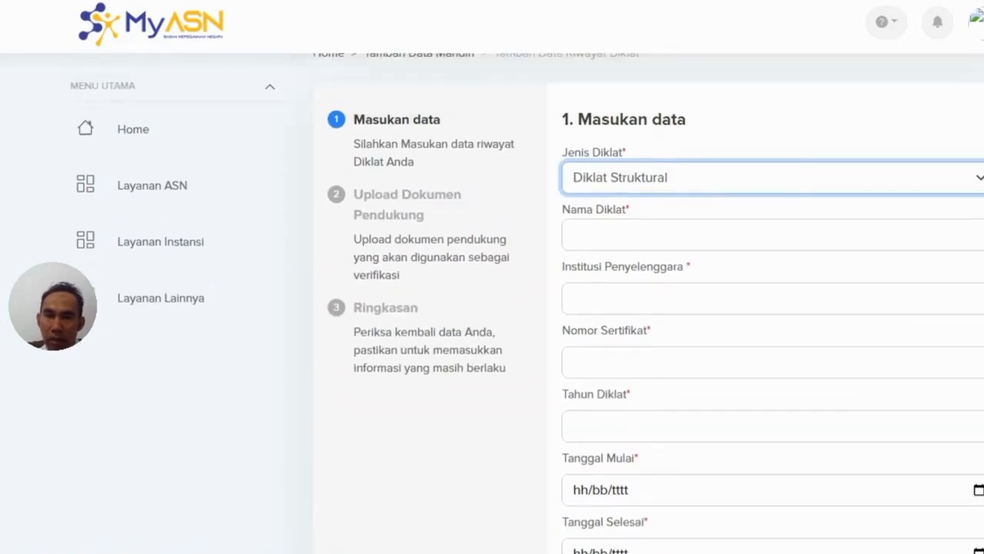
pyautogui.scroll(1, 531, 307)
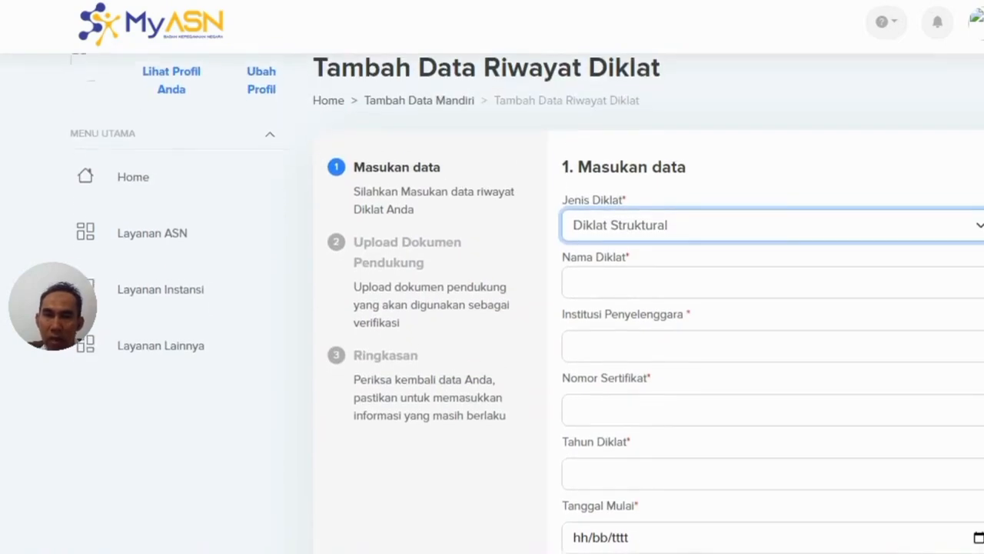
pyautogui.scroll(-4, 530, 308)
pyautogui.scroll(1, 530, 308)
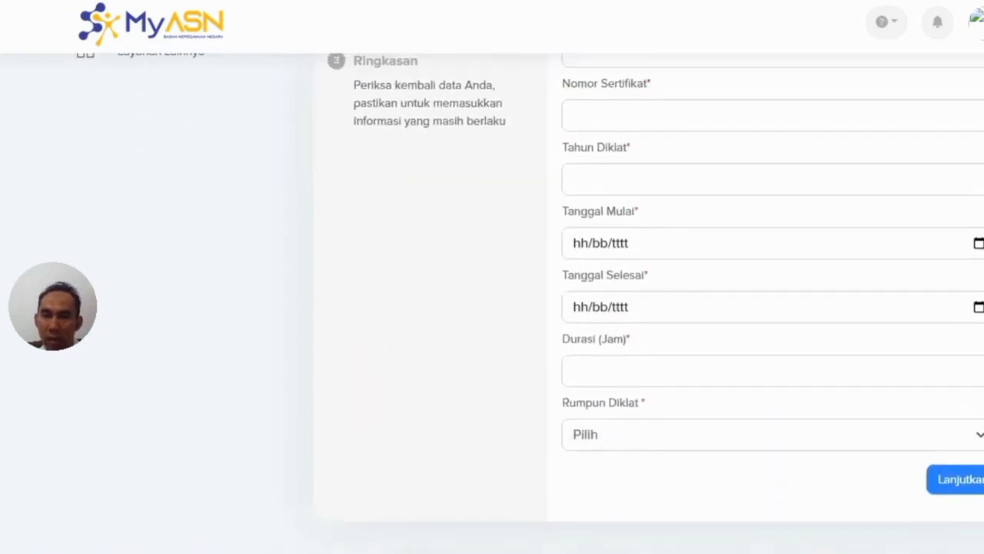
pyautogui.scroll(5, 531, 307)
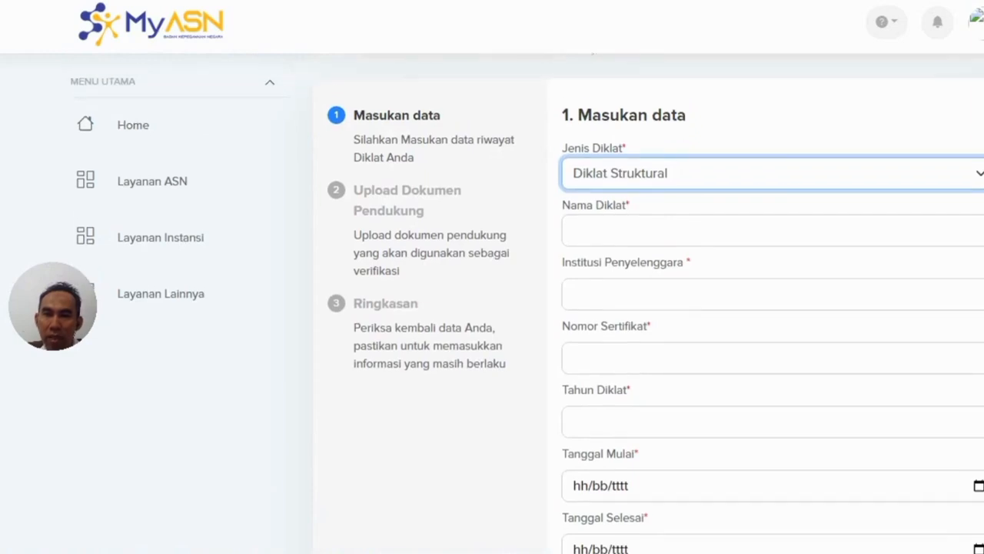
pyautogui.scroll(2, 531, 307)
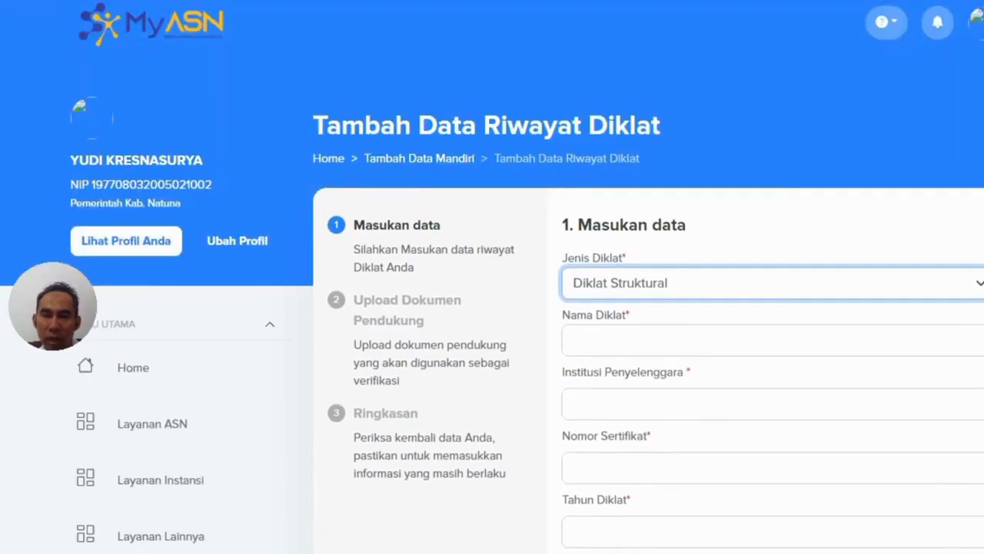
pyautogui.scroll(-3, 530, 308)
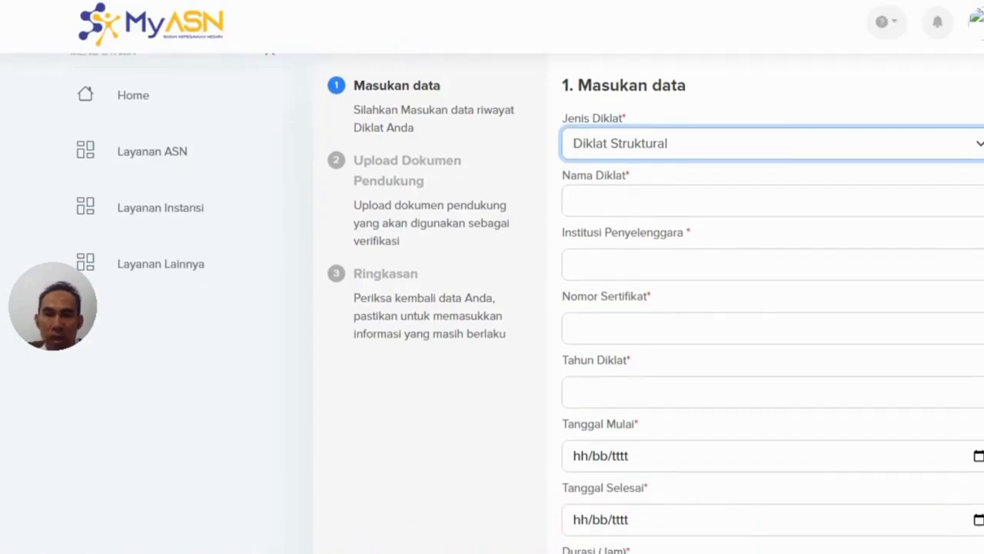
pyautogui.scroll(3, 646, 308)
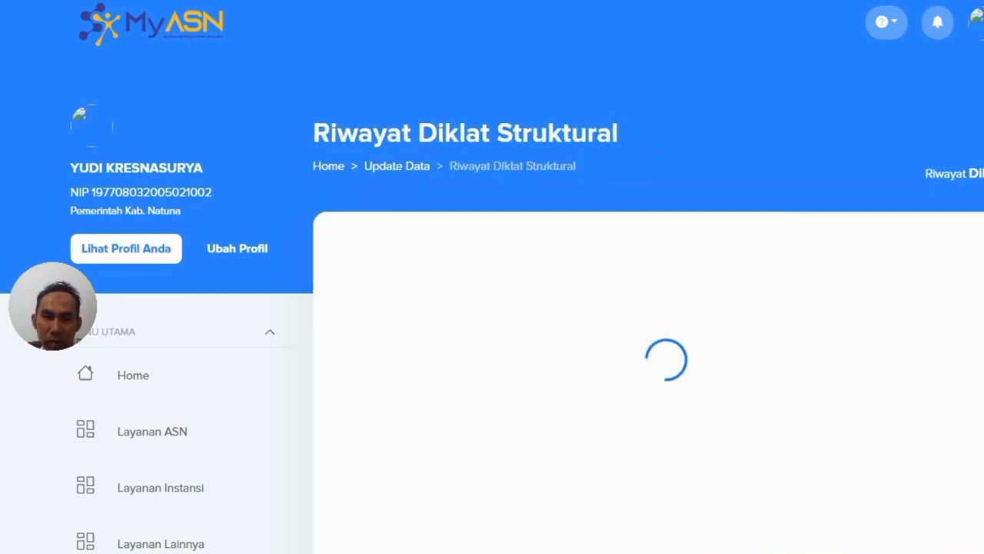
# Go back to the Update Data categories and start a new record in Riwayat Sertifikasi
pyautogui.hotkey('alt', 'Left')
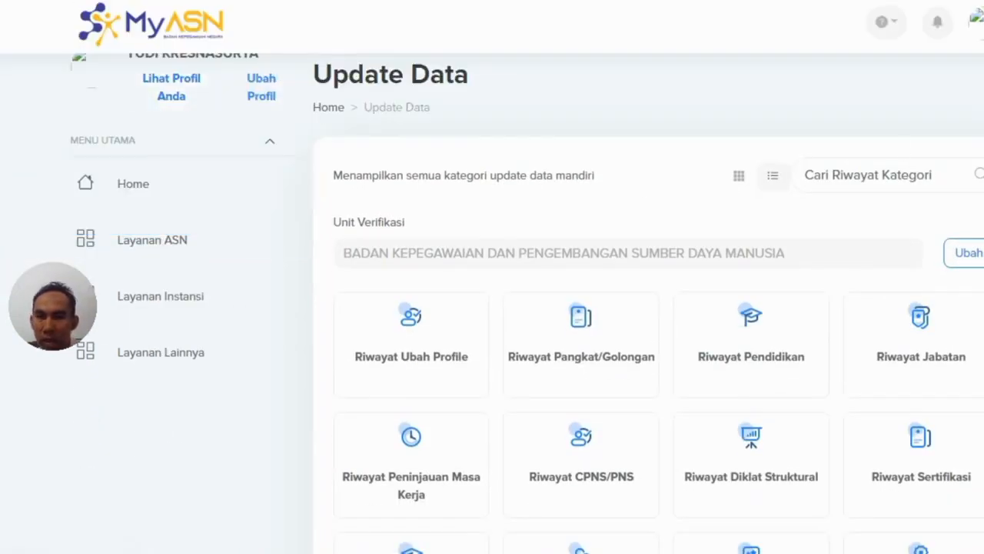
pyautogui.scroll(-3, 648, 308)
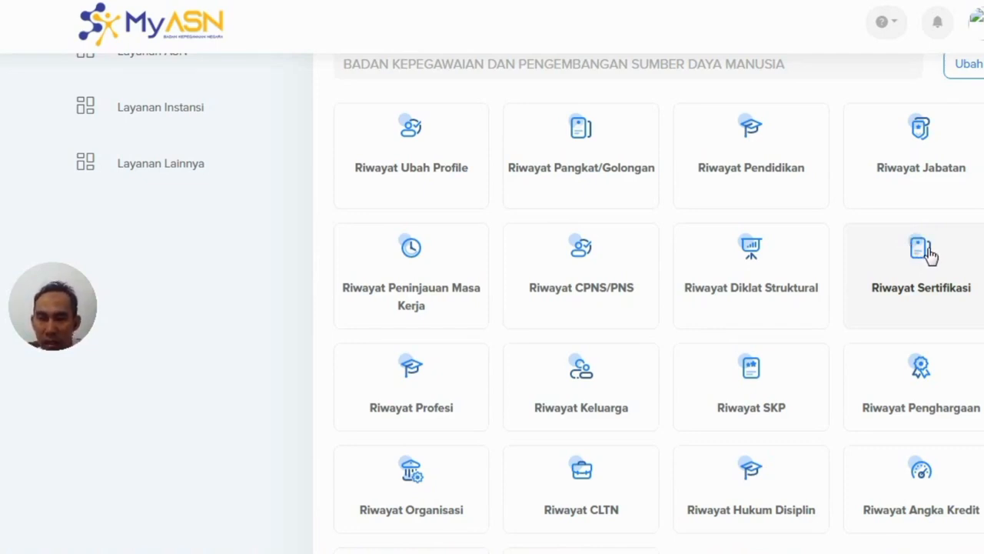
pyautogui.click(927, 247)
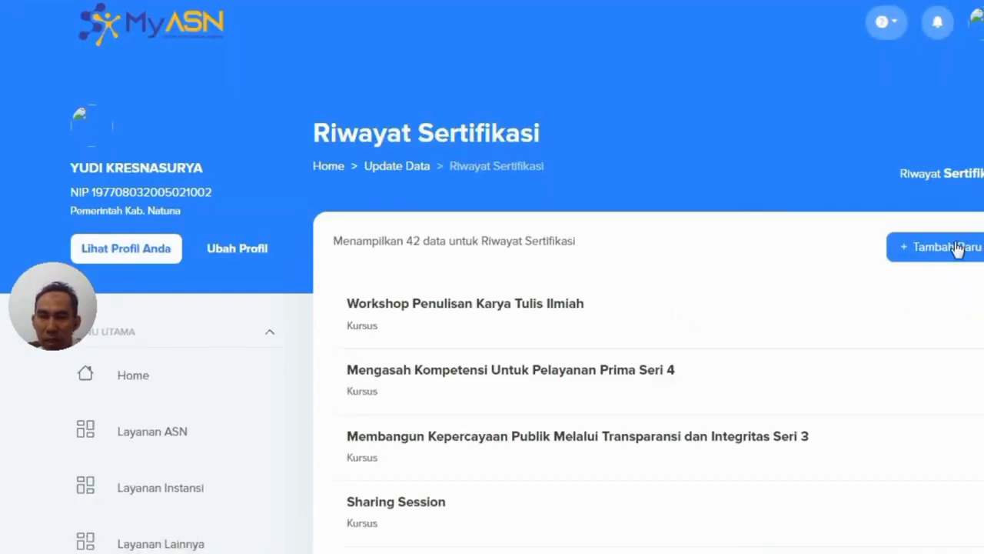
pyautogui.click(952, 256)
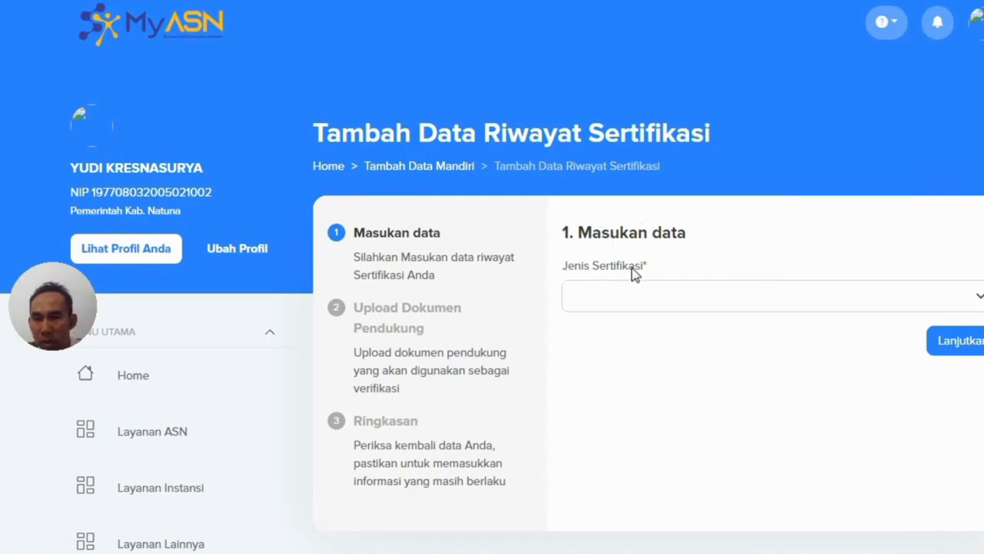
# Set Jenis Sertifikasi to Sertifikasi and review the fields the form requires for that type
pyautogui.click(980, 300)
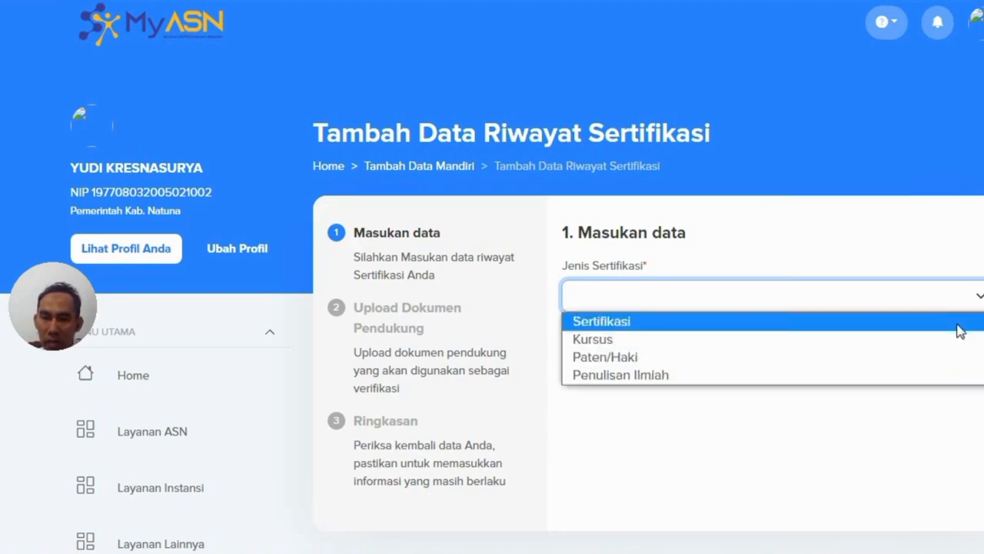
pyautogui.click(960, 329)
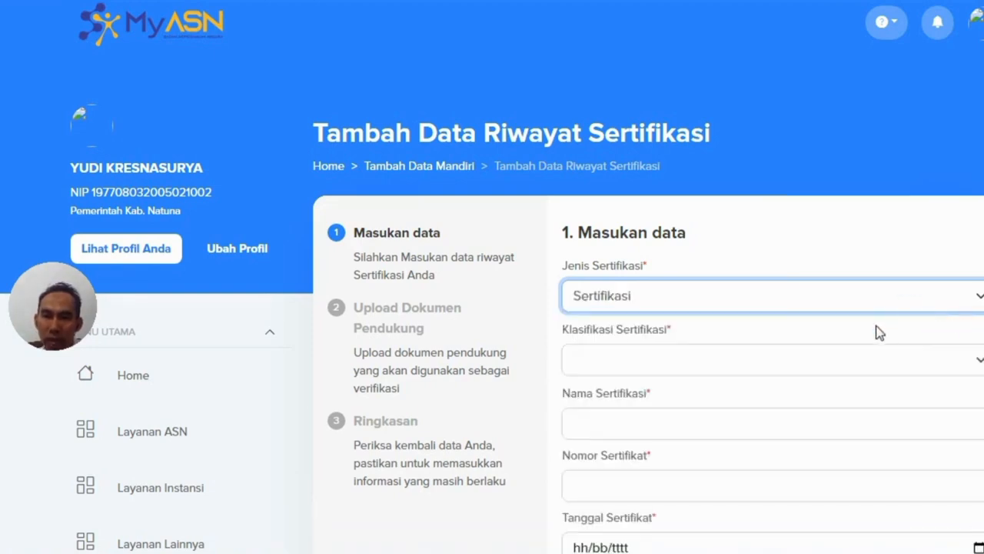
pyautogui.scroll(-3, 492, 307)
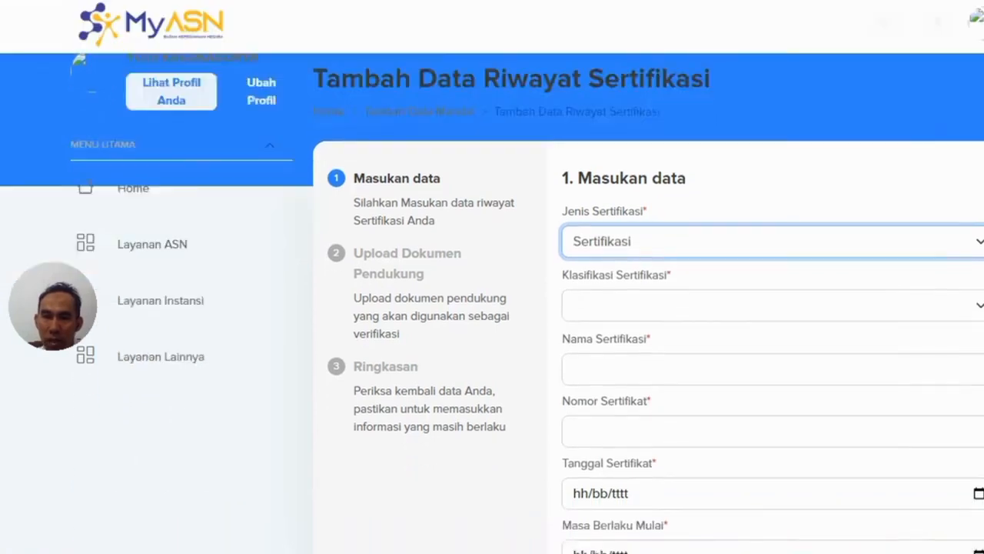
pyautogui.scroll(-1, 527, 302)
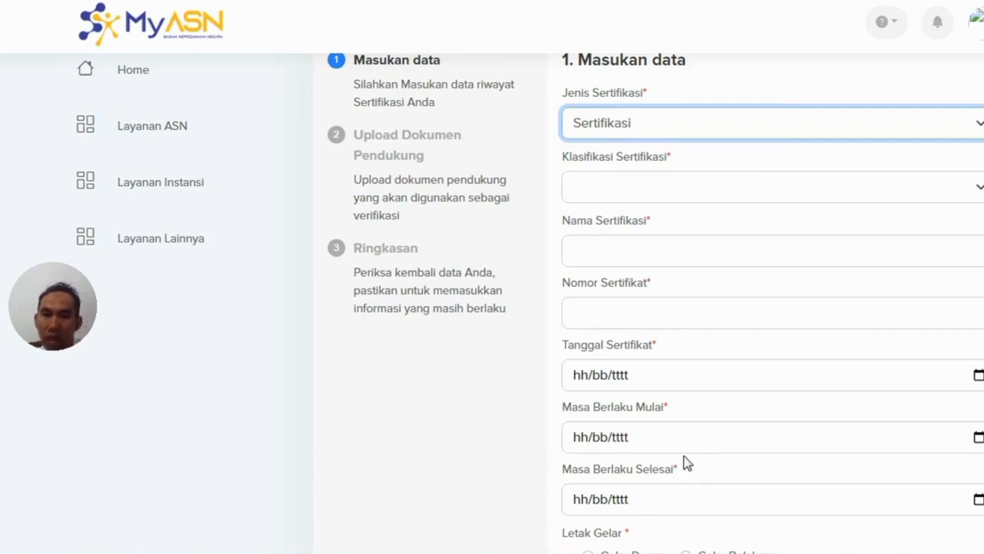
# Browse the certification bodies offered under Lembaga Sertifikasi, leaving the field empty
pyautogui.scroll(-3, 646, 307)
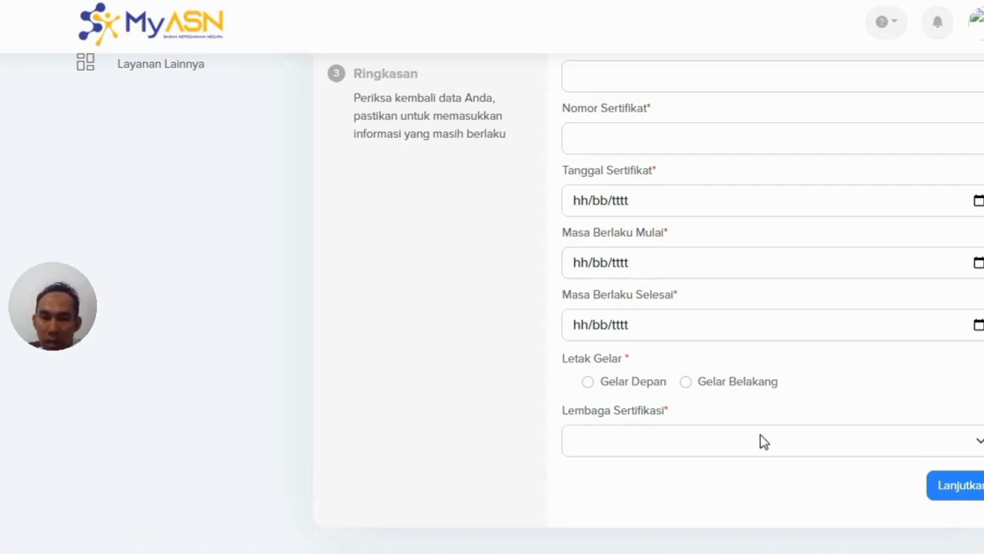
pyautogui.click(980, 443)
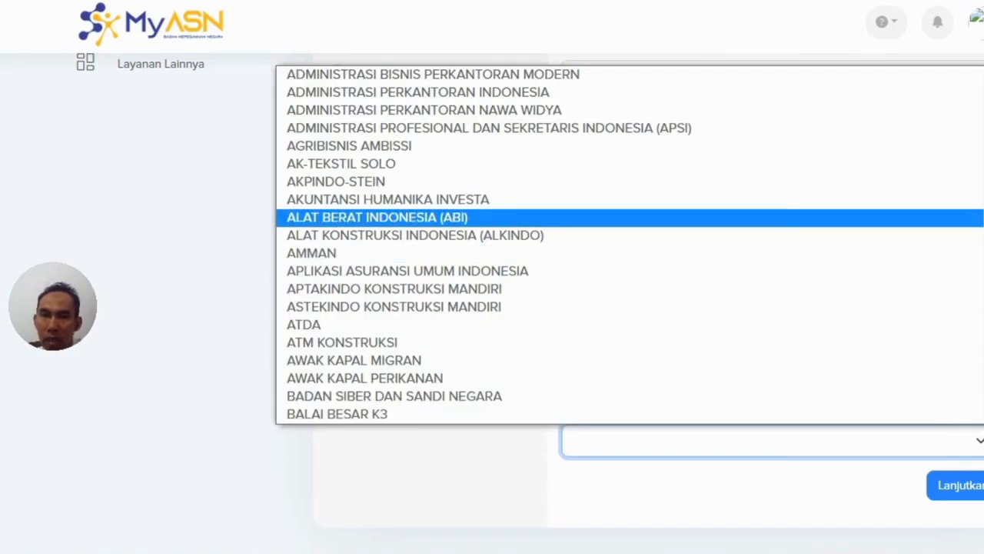
pyautogui.scroll(-20, 980, 88)
pyautogui.scroll(-20, 630, 245)
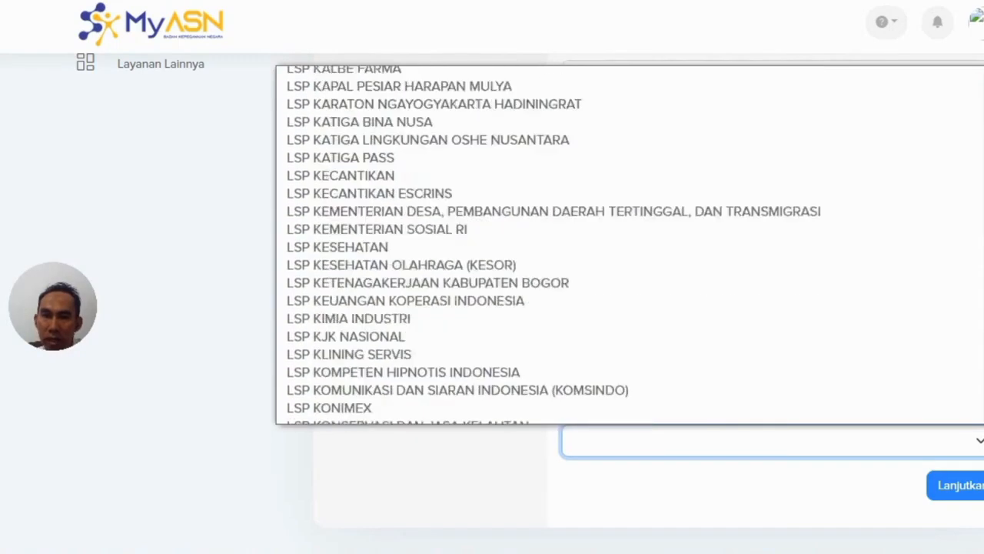
pyautogui.scroll(-20, 630, 245)
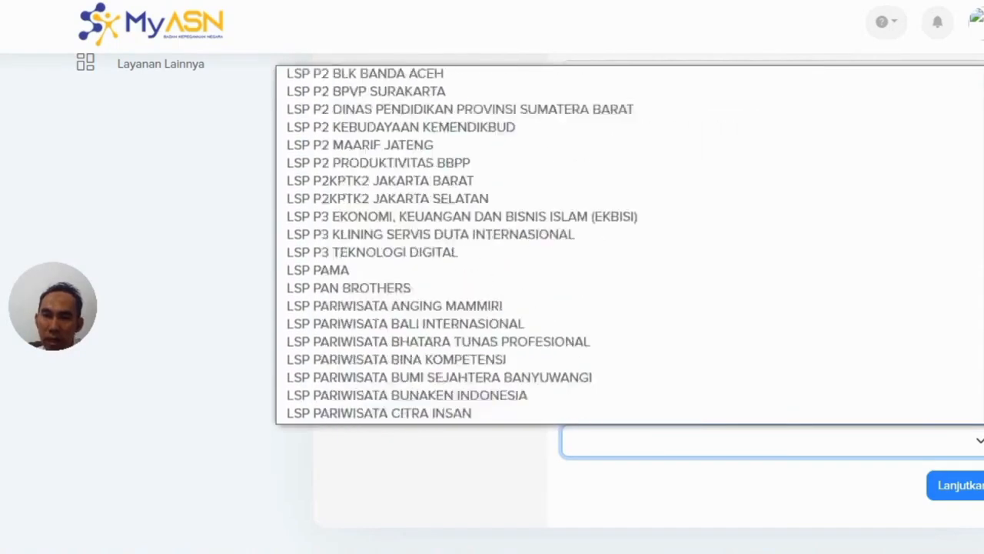
pyautogui.scroll(-15, 631, 244)
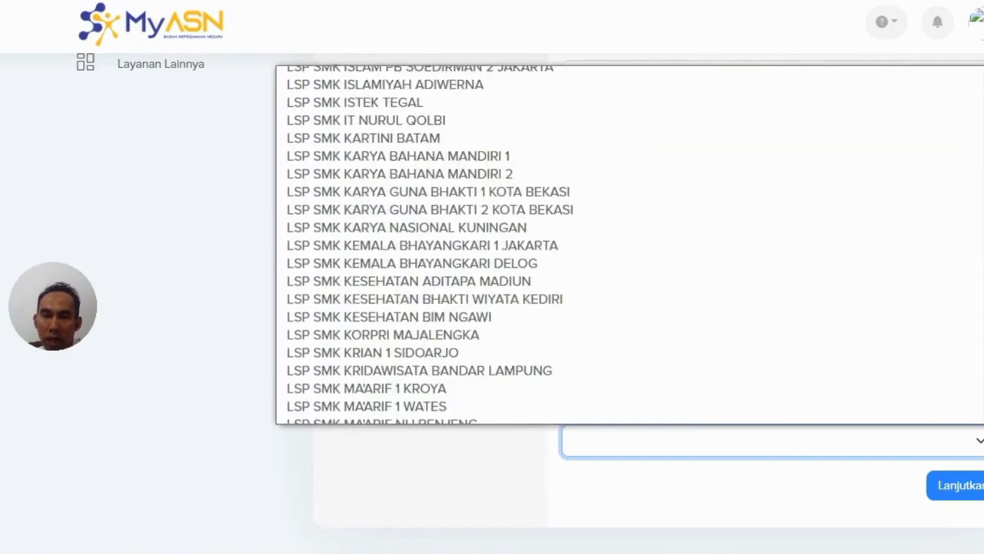
pyautogui.scroll(-20, 630, 244)
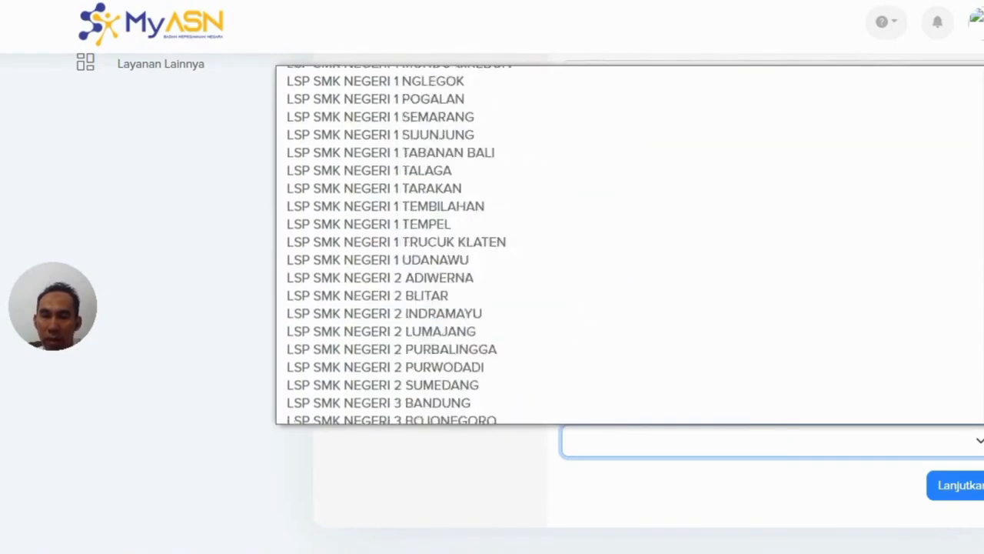
pyautogui.scroll(20, 630, 244)
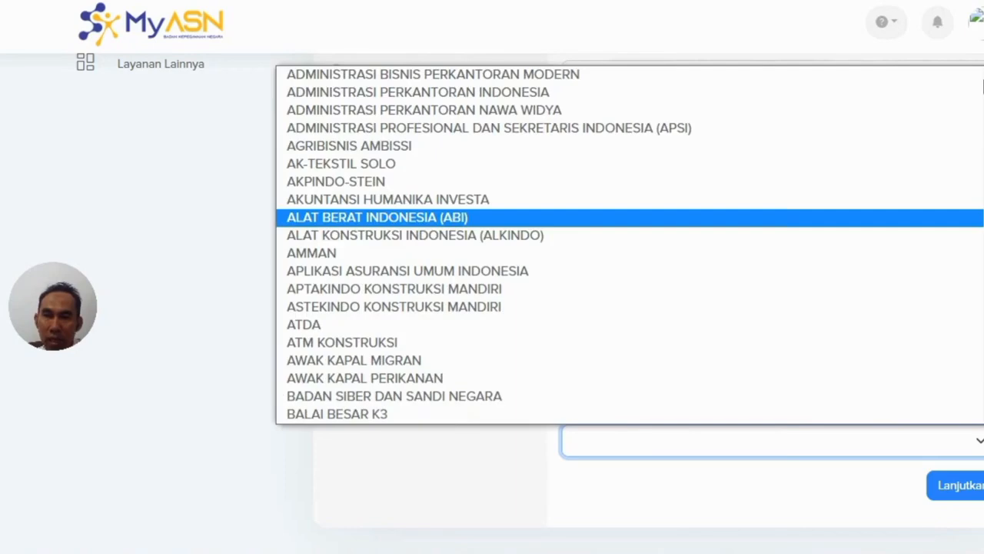
pyautogui.scroll(-20, 630, 244)
pyautogui.scroll(3, 631, 244)
pyautogui.scroll(-12, 630, 244)
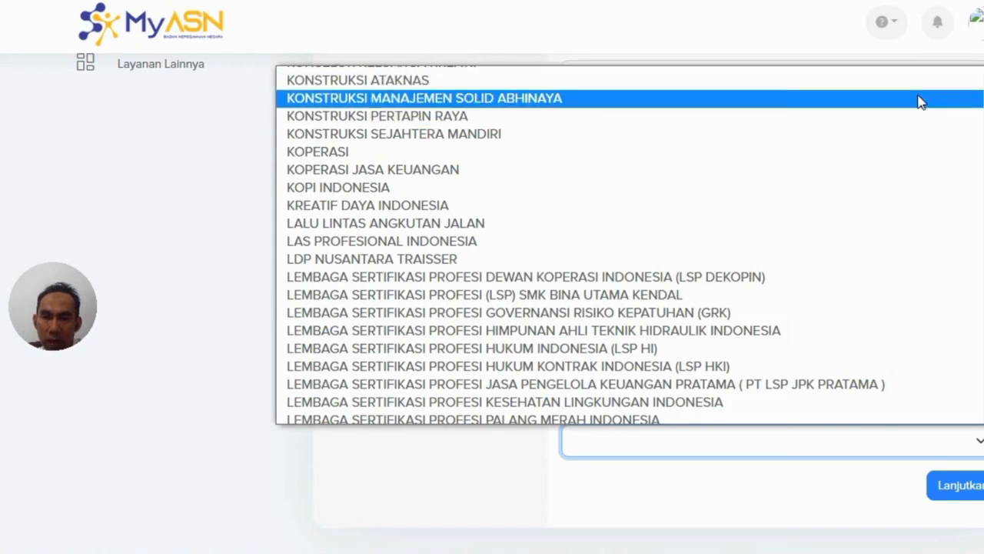
pyautogui.press('Escape')
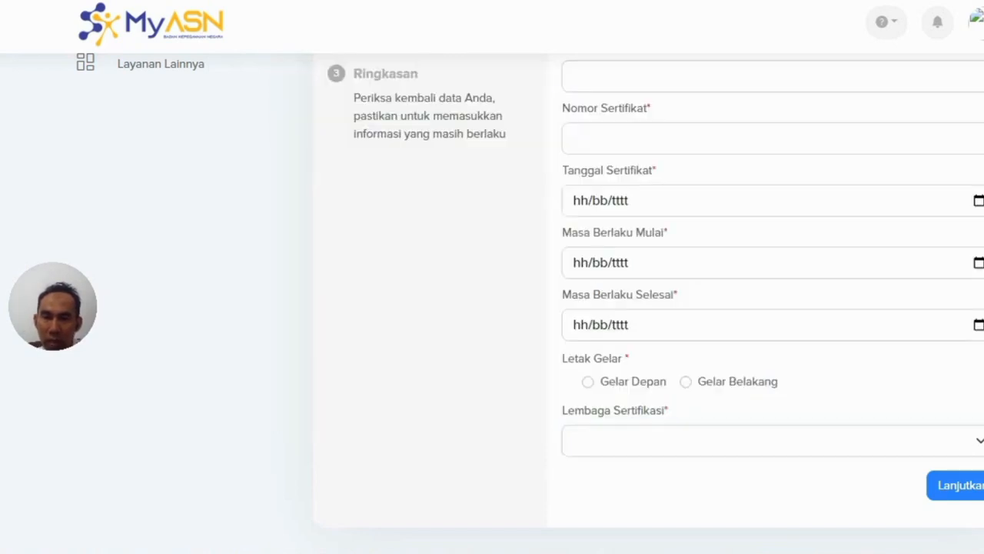
# Try Gelar Depan as the Letak Gelar, switching the choice to Gelar Belakang
pyautogui.click(590, 382)
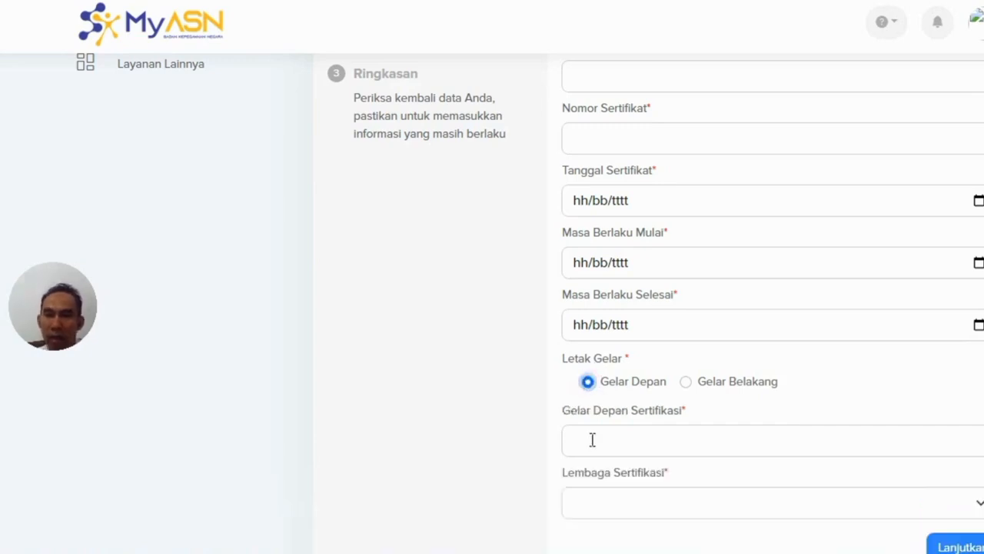
pyautogui.click(686, 383)
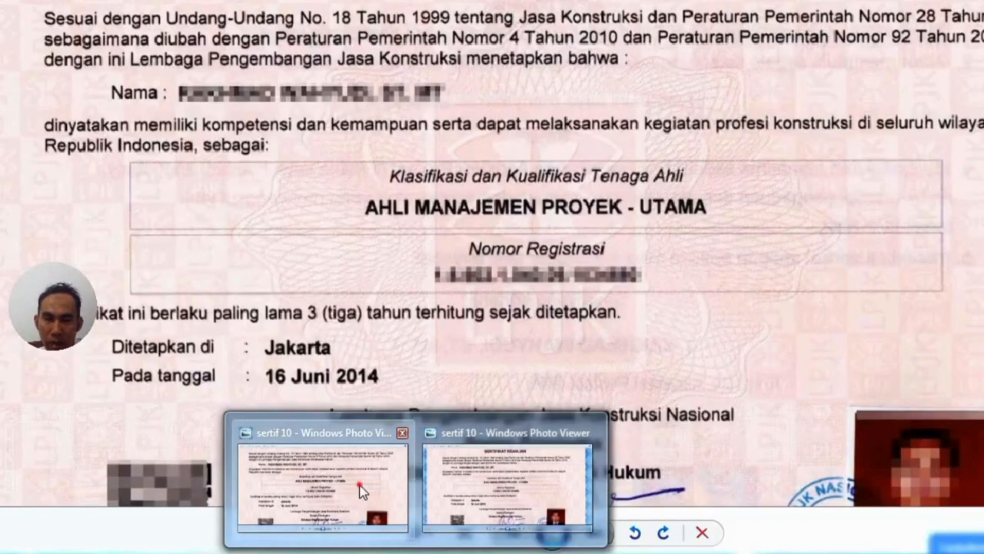
# Switch to the sertif 10 image in Windows Photo Viewer, examine the certificate's title, classification, registration, validity and issuer, and return to MyASN in Chrome
pyautogui.click(362, 492)
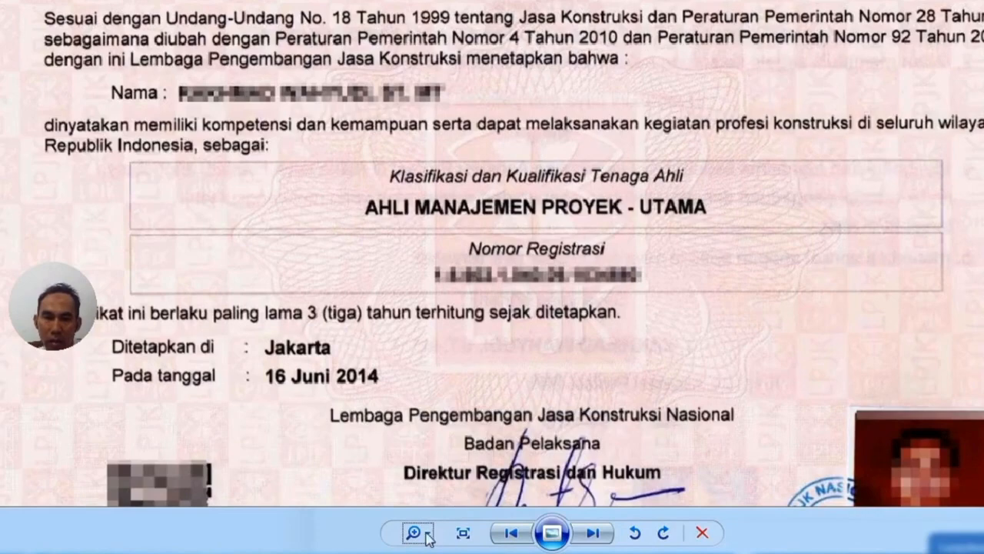
pyautogui.scroll(-1, 715, 248)
pyautogui.moveTo(714, 248); pyautogui.dragTo(749, 364)
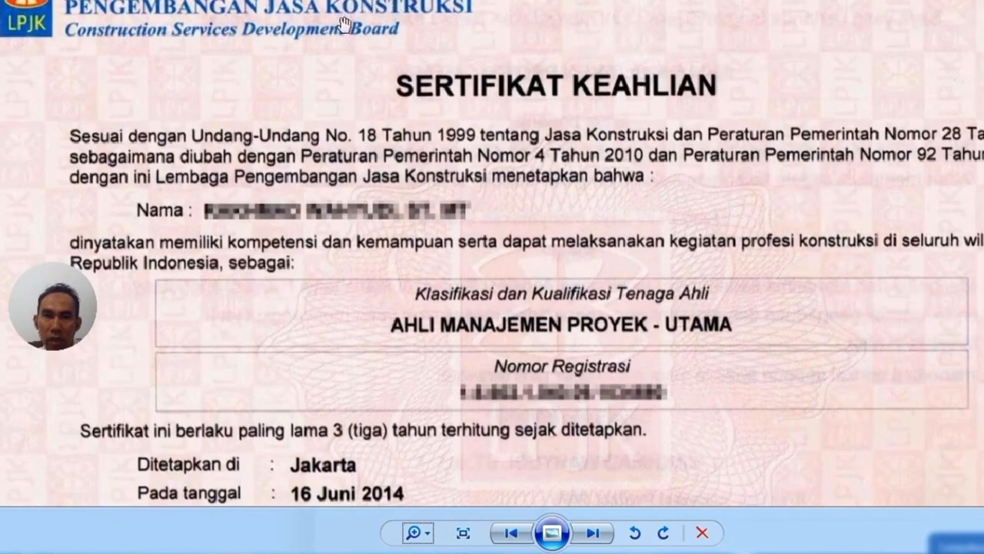
pyautogui.moveTo(600, 269); pyautogui.dragTo(607, 176)
pyautogui.moveTo(554, 272); pyautogui.dragTo(563, 121)
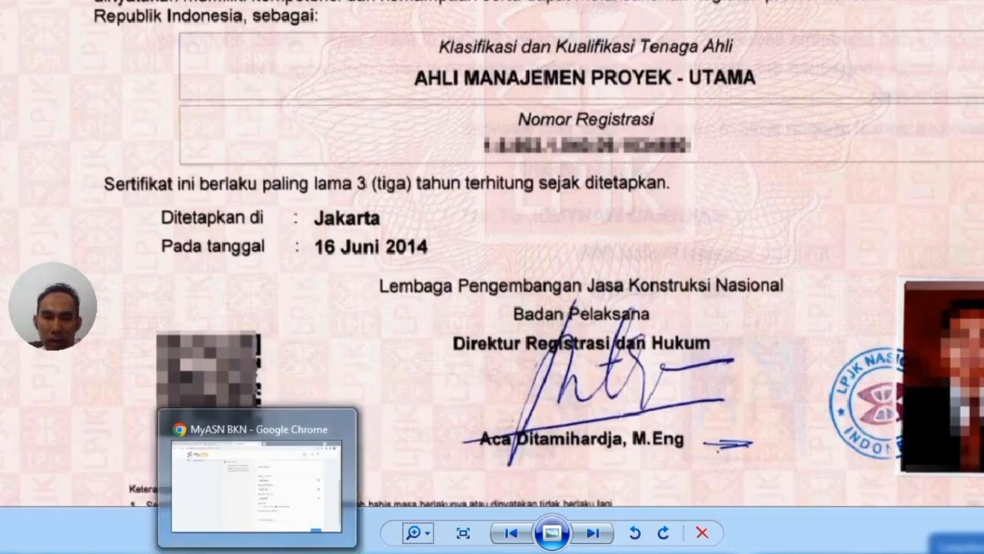
pyautogui.click(258, 552)
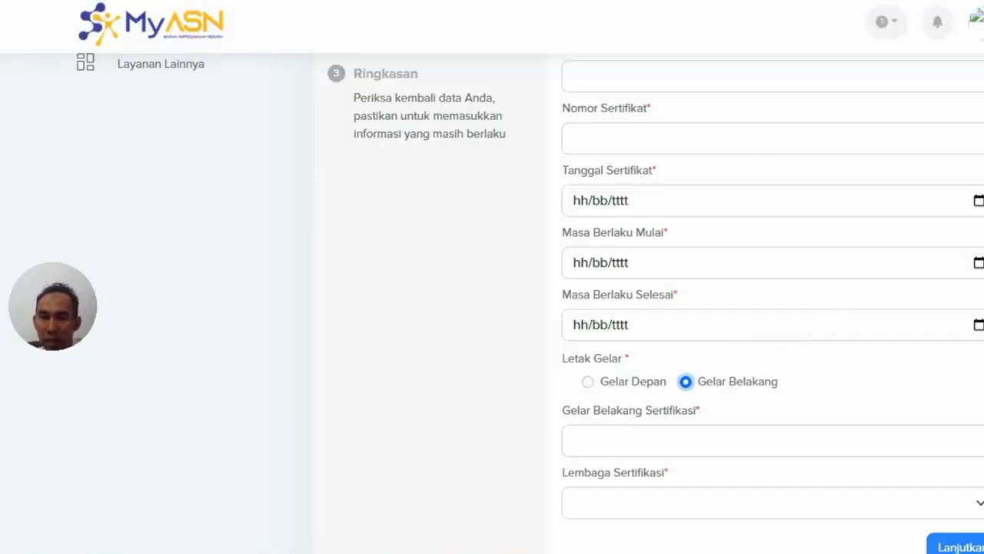
# Review the certification form's fields from Jenis Sertifikasi down to the Lembaga Sertifikasi options without choosing one
pyautogui.scroll(4, 884, 190)
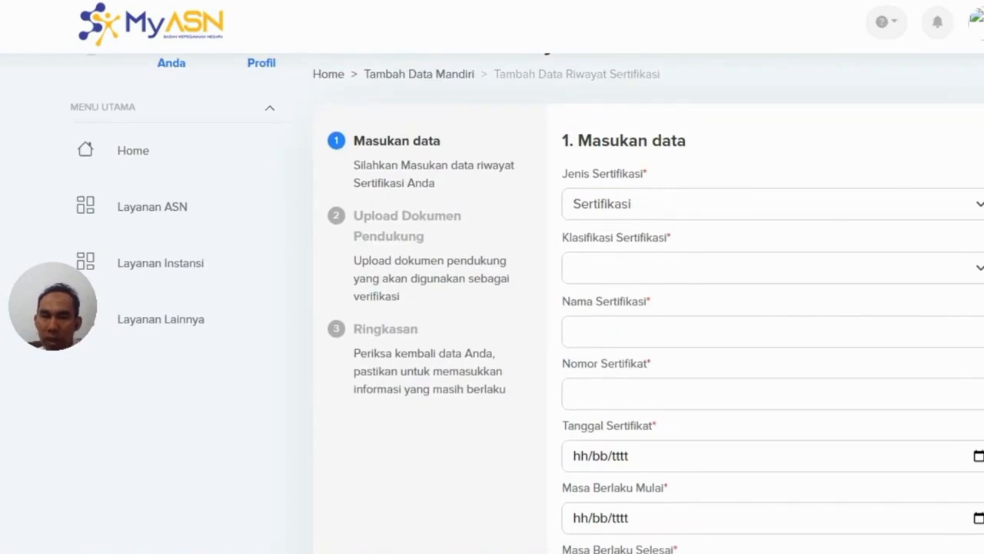
pyautogui.scroll(-4, 769, 308)
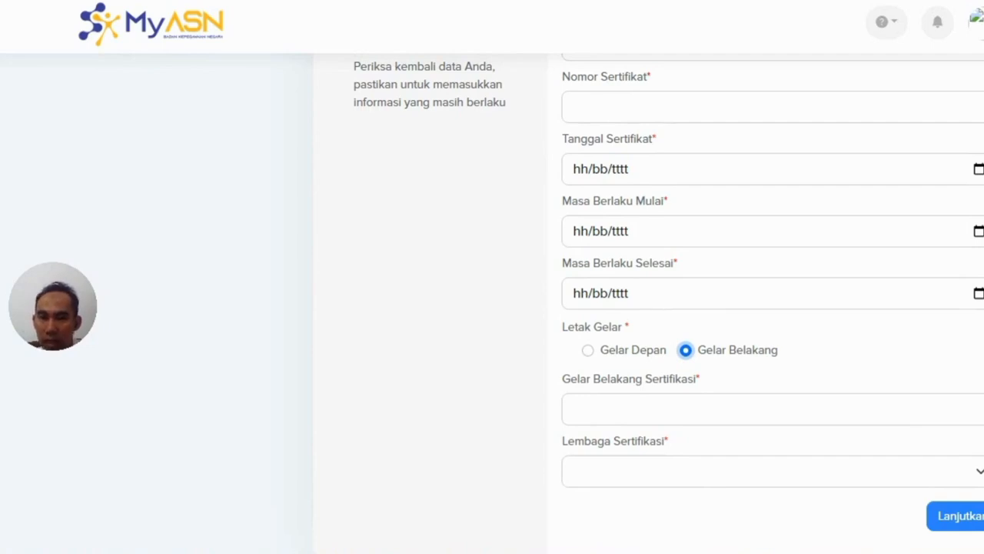
pyautogui.scroll(1, 648, 303)
pyautogui.scroll(-2, 648, 303)
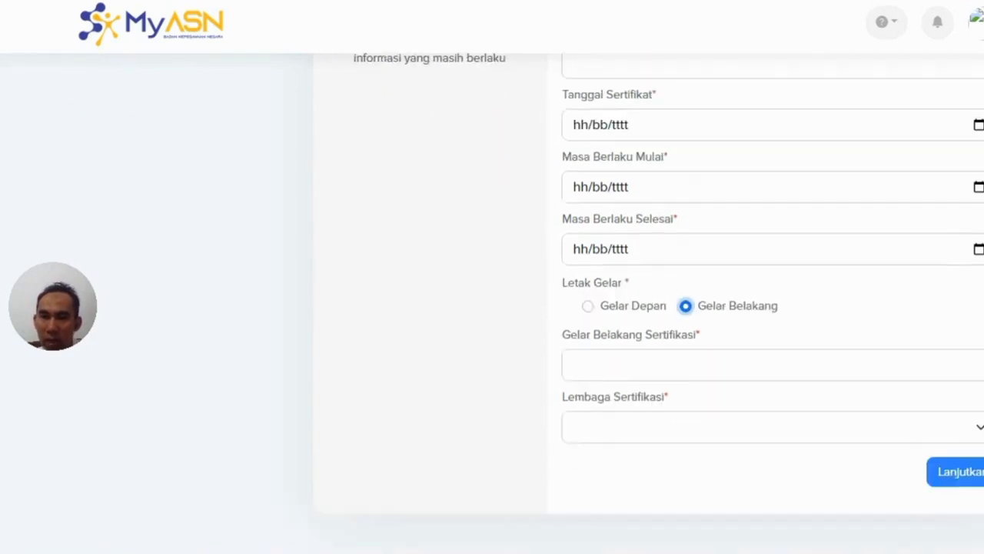
pyautogui.click(980, 434)
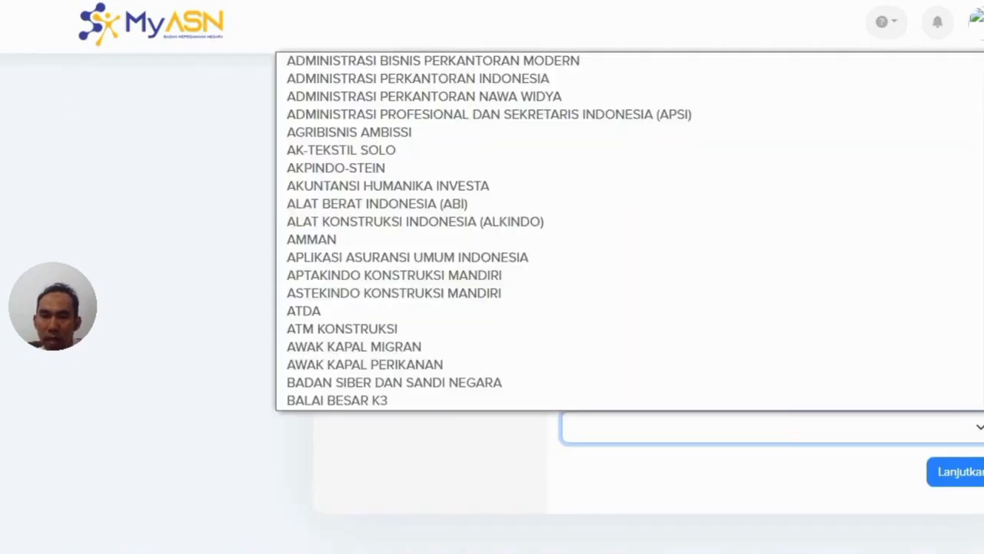
pyautogui.press('Escape')
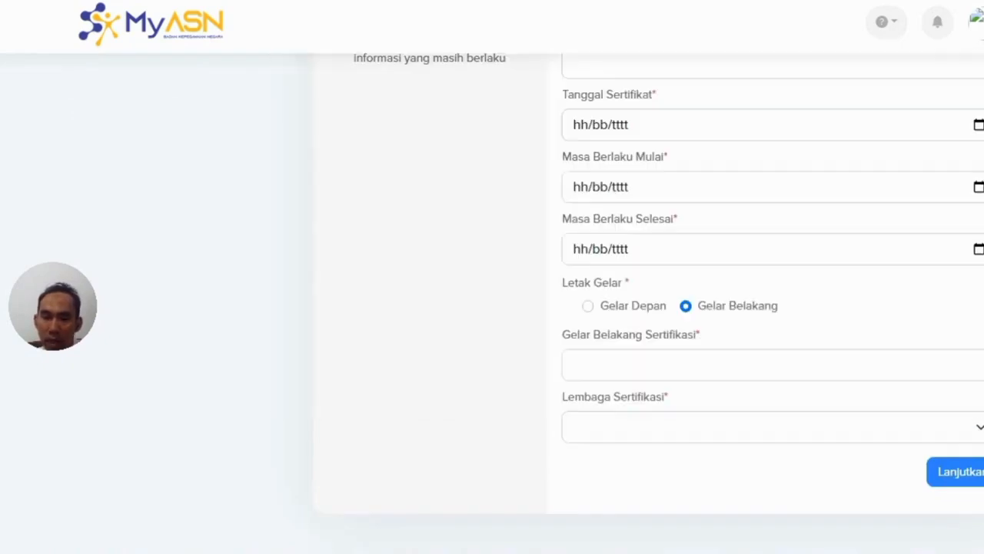
# Set Jenis Sertifikasi to Kursus
pyautogui.scroll(4, 664, 294)
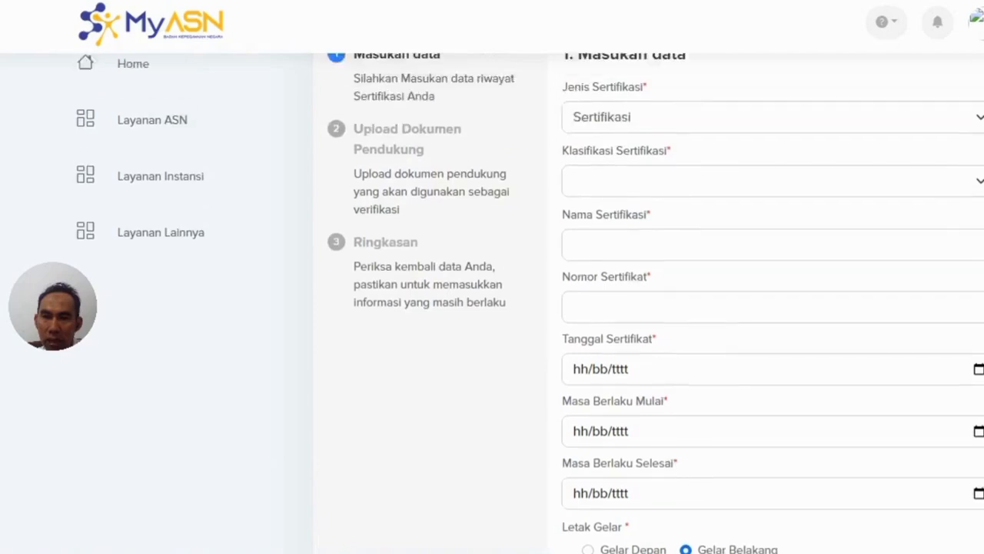
pyautogui.scroll(-1, 663, 293)
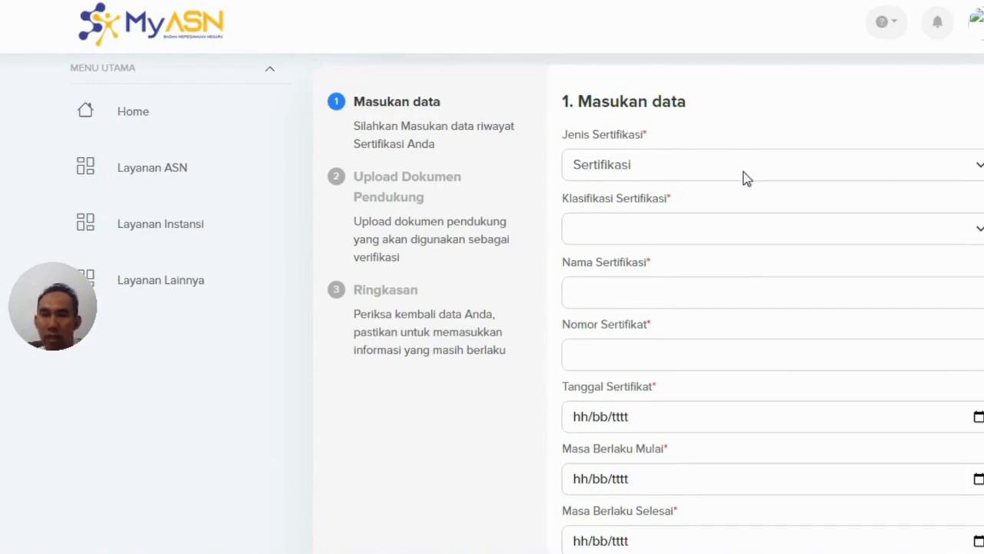
pyautogui.click(979, 168)
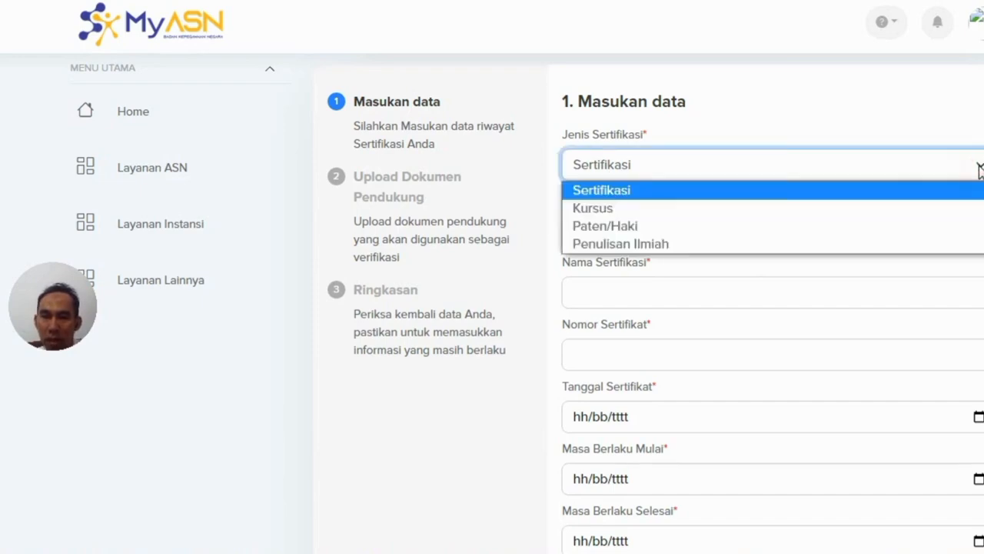
pyautogui.scroll(-1, 979, 171)
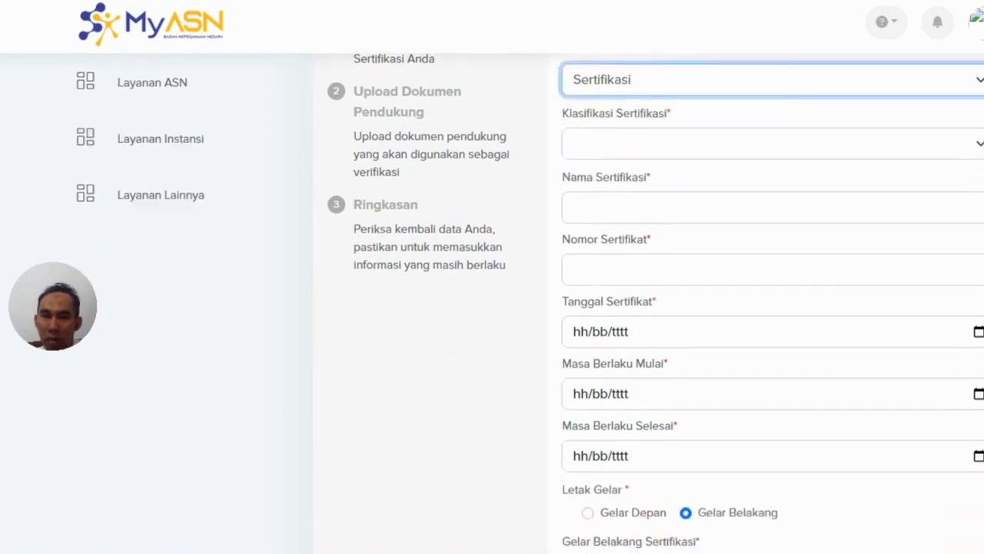
pyautogui.click(980, 79)
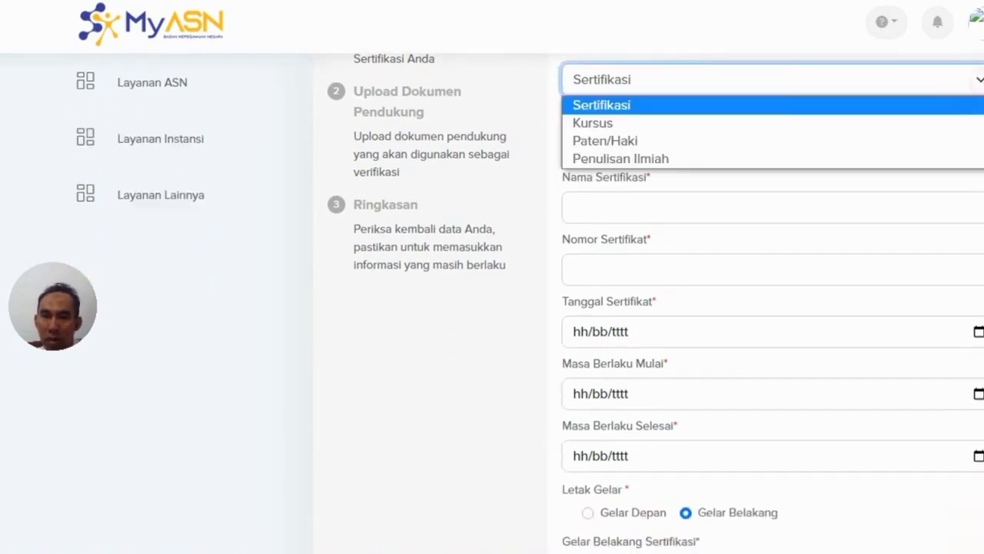
pyautogui.click(973, 123)
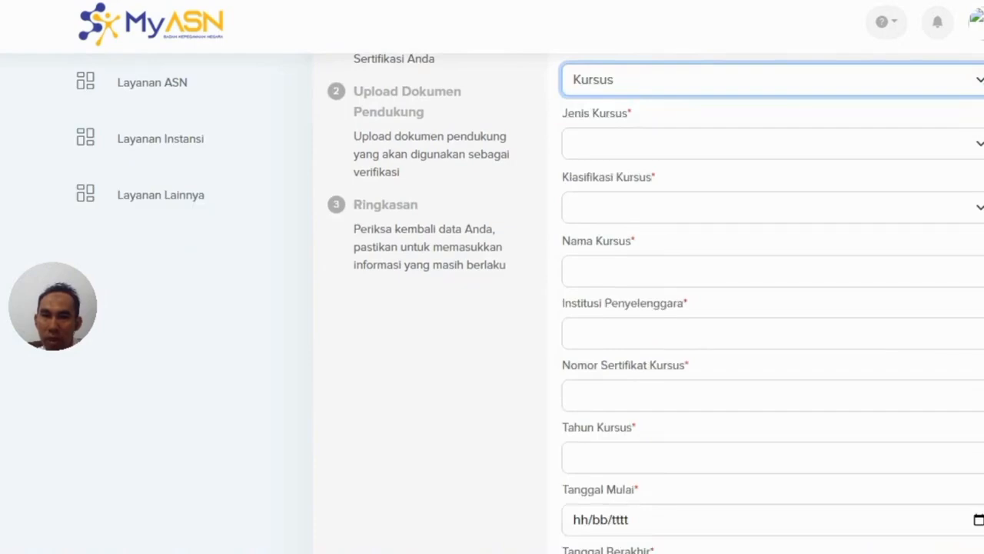
# Examine the required fields of the Kursus form, from Jenis Kursus down to Durasi (Jam)
pyautogui.scroll(1, 769, 307)
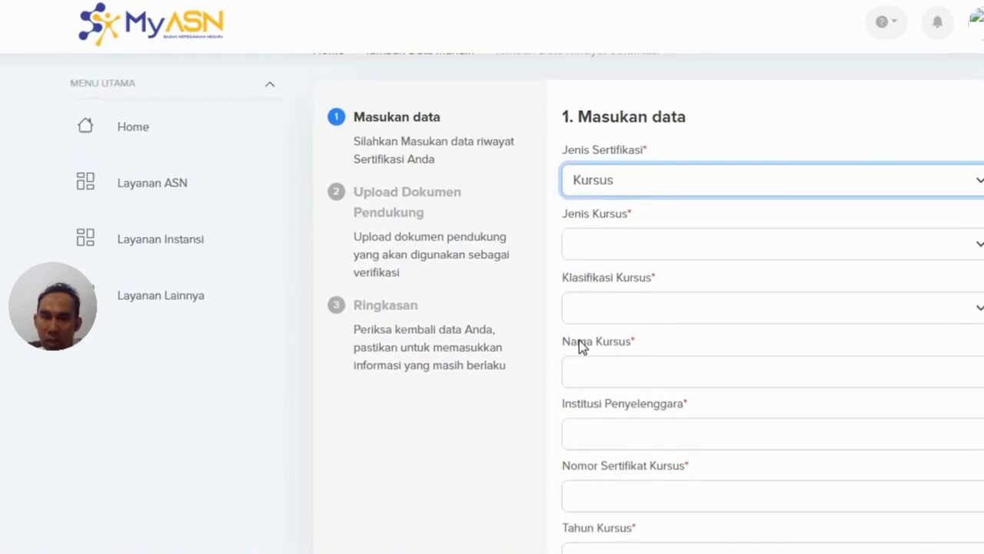
pyautogui.scroll(-2, 765, 307)
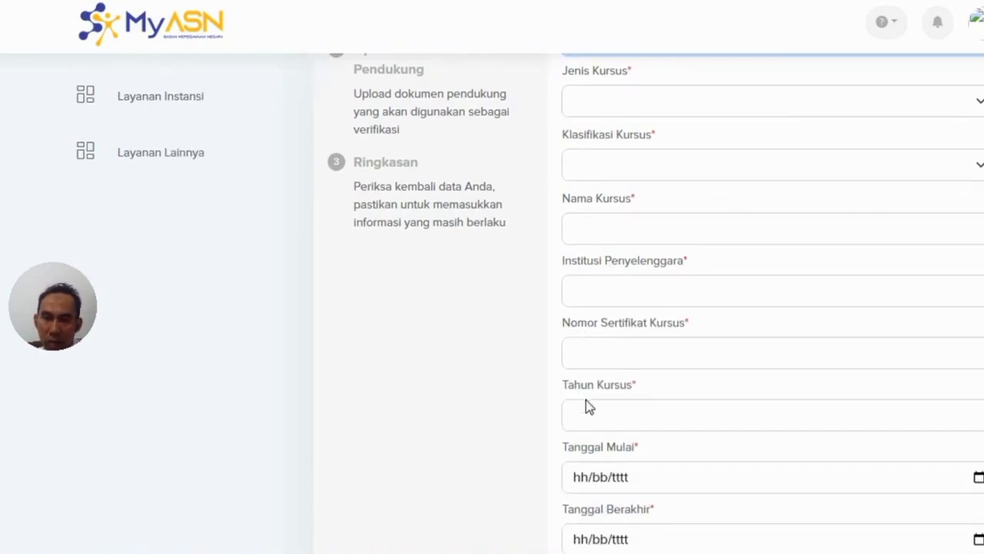
pyautogui.scroll(-1, 622, 481)
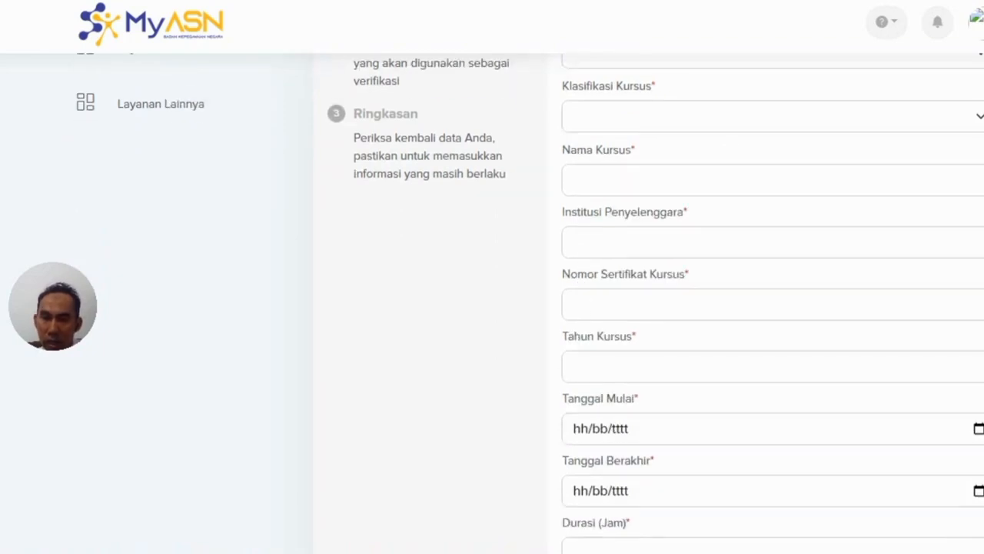
pyautogui.scroll(-1, 772, 308)
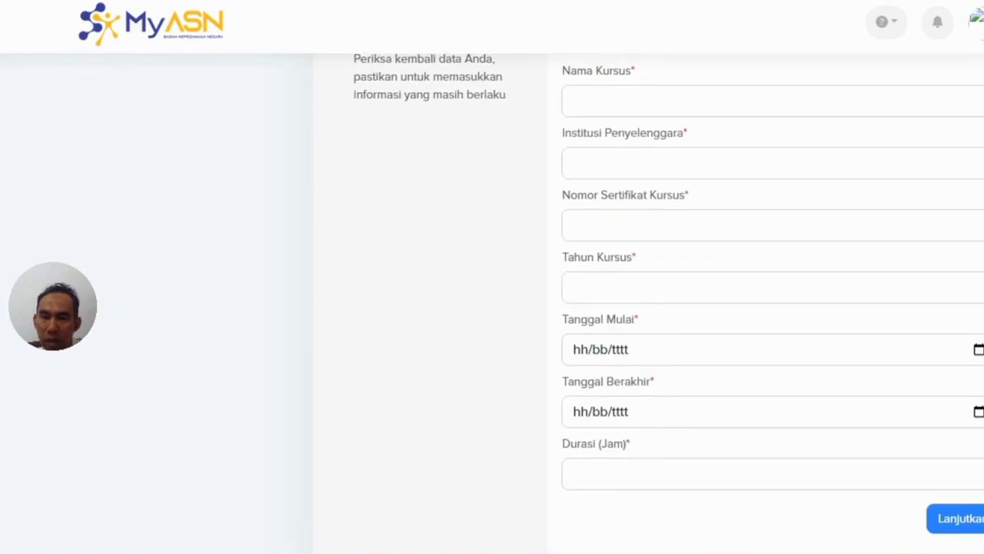
pyautogui.scroll(3, 821, 290)
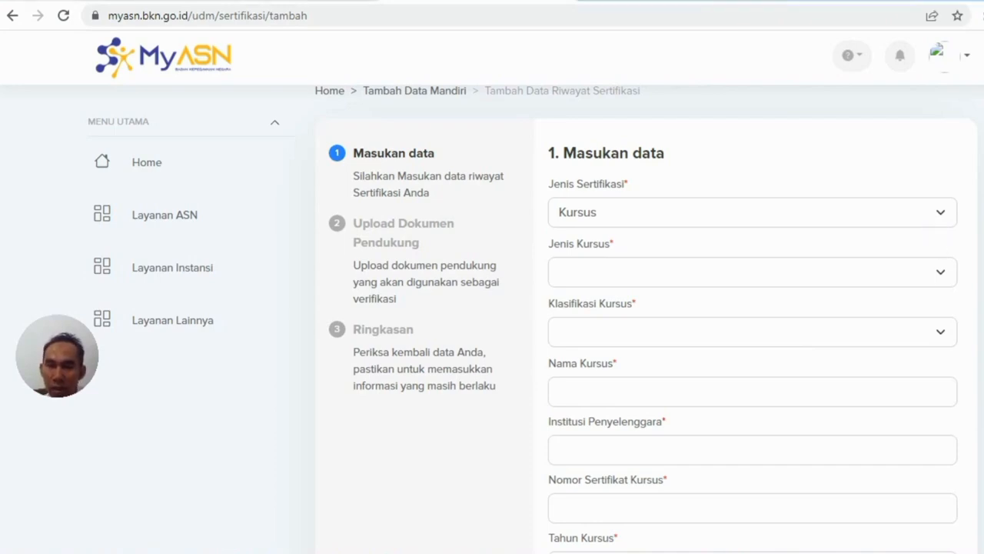
pyautogui.scroll(-4, 974, 259)
pyautogui.scroll(4, 525, 319)
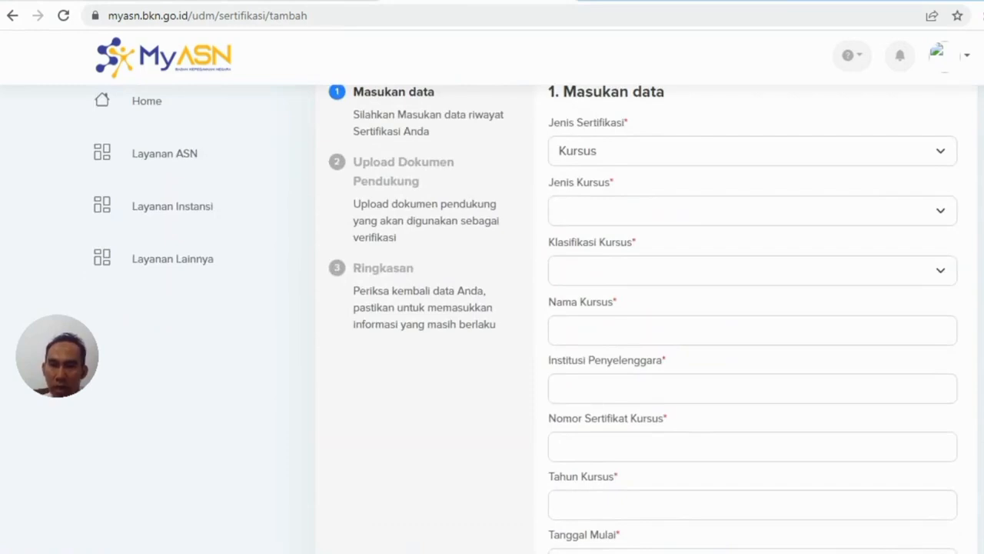
# Change Jenis Sertifikasi to Paten/Haki
pyautogui.scroll(1, 907, 218)
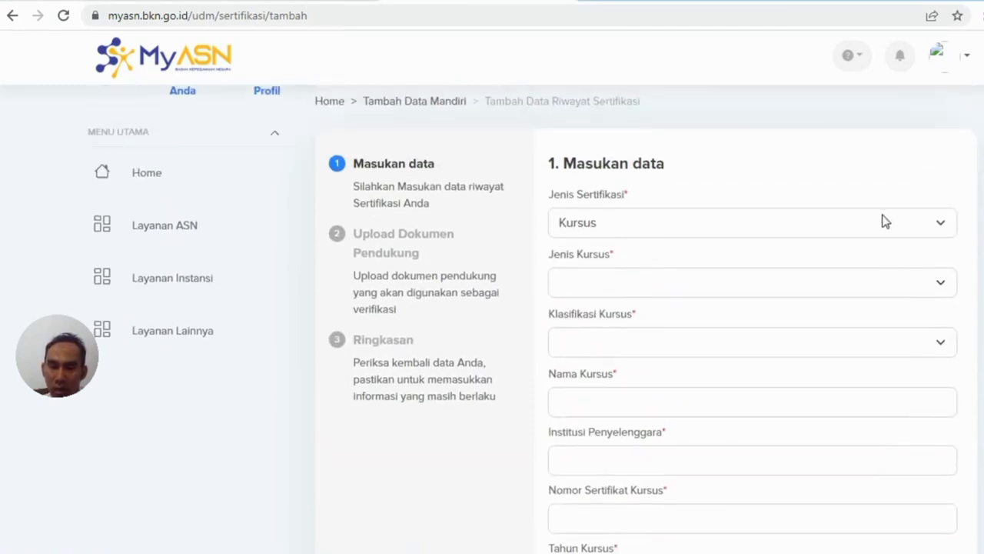
pyautogui.click(942, 223)
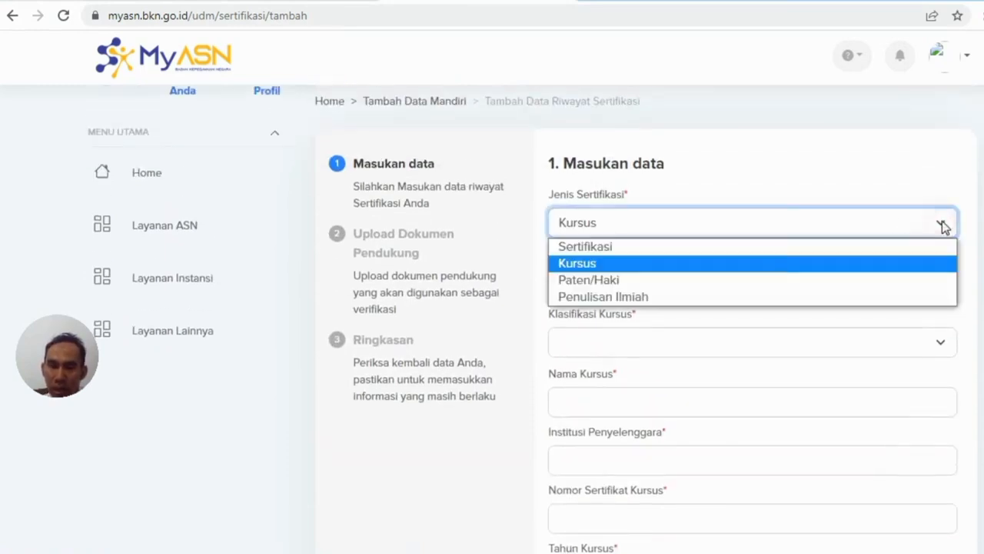
pyautogui.click(927, 280)
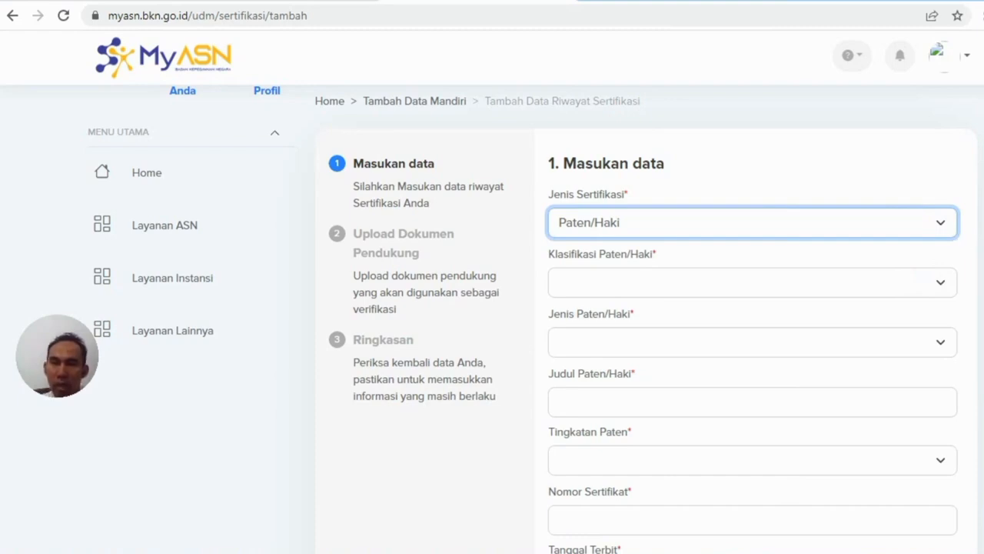
# Examine the required fields of the Paten/Haki form, from Klasifikasi Paten/Haki down to Tanggal Terbit
pyautogui.scroll(1, 492, 323)
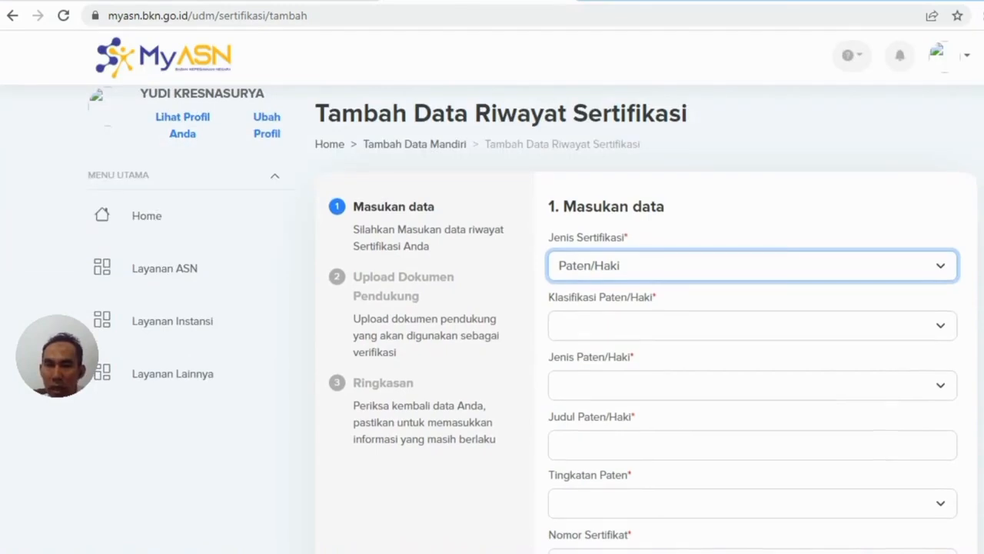
pyautogui.scroll(-1, 492, 323)
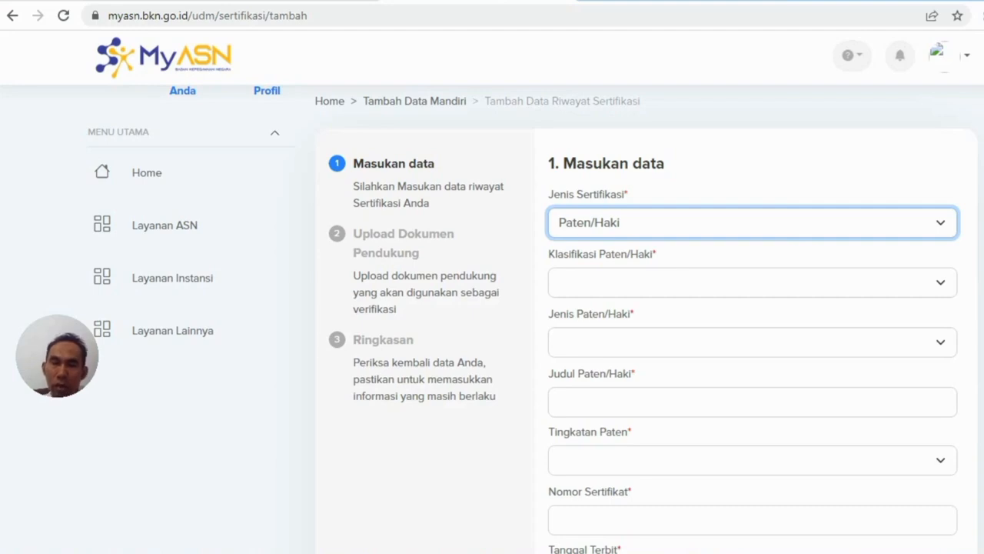
pyautogui.scroll(-2, 532, 318)
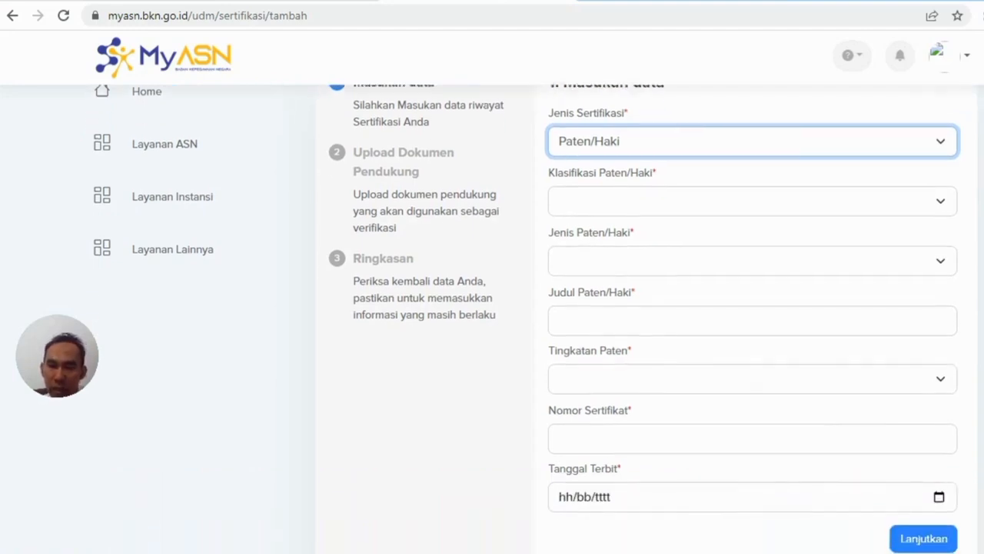
pyautogui.scroll(-1, 527, 319)
pyautogui.scroll(-1, 527, 318)
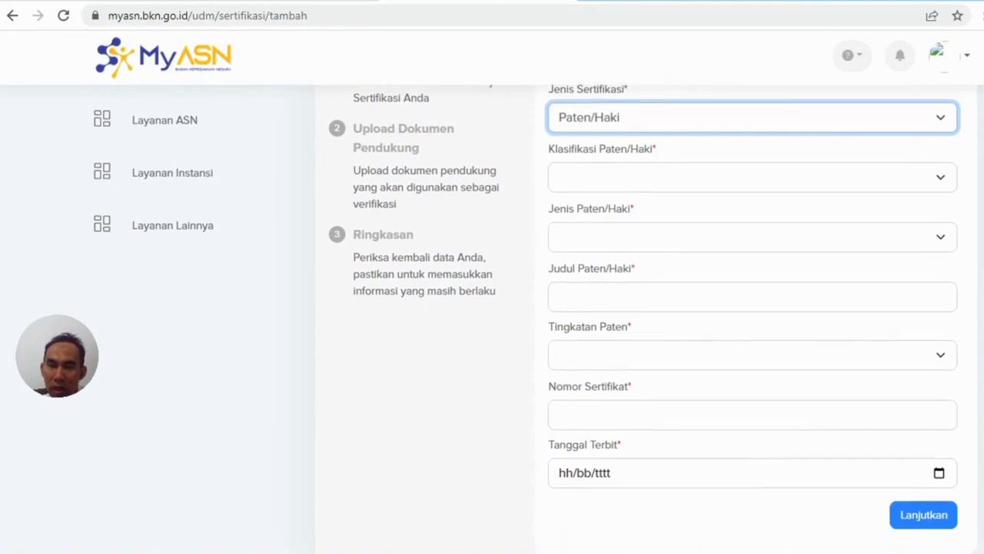
pyautogui.scroll(2, 527, 318)
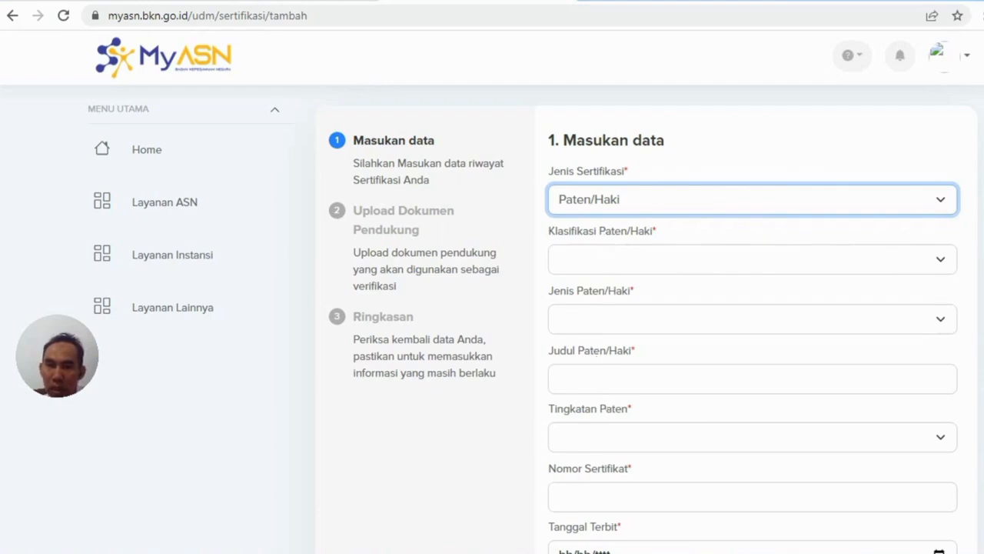
pyautogui.scroll(-2, 752, 346)
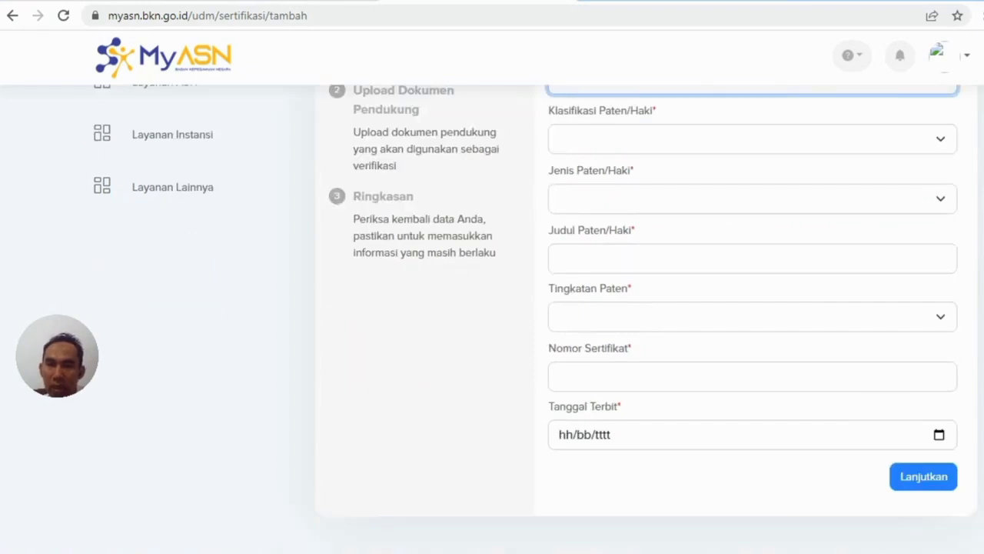
pyautogui.scroll(3, 645, 318)
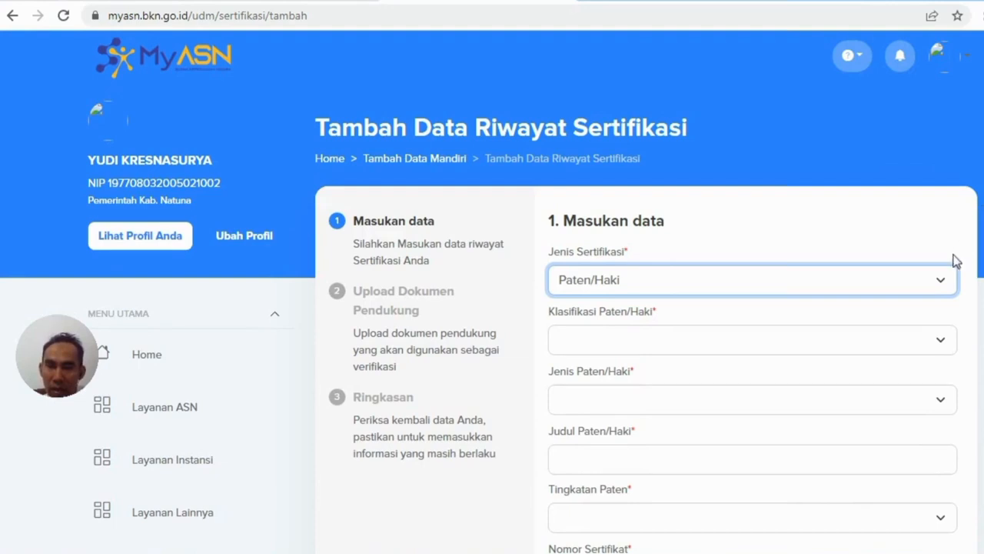
# Change Jenis Sertifikasi to Penulisan Ilmiah and review its required fields, from Klasifikasi Penulisan Ilmiah down to DOI (Digital Object Identifier)
pyautogui.click(941, 280)
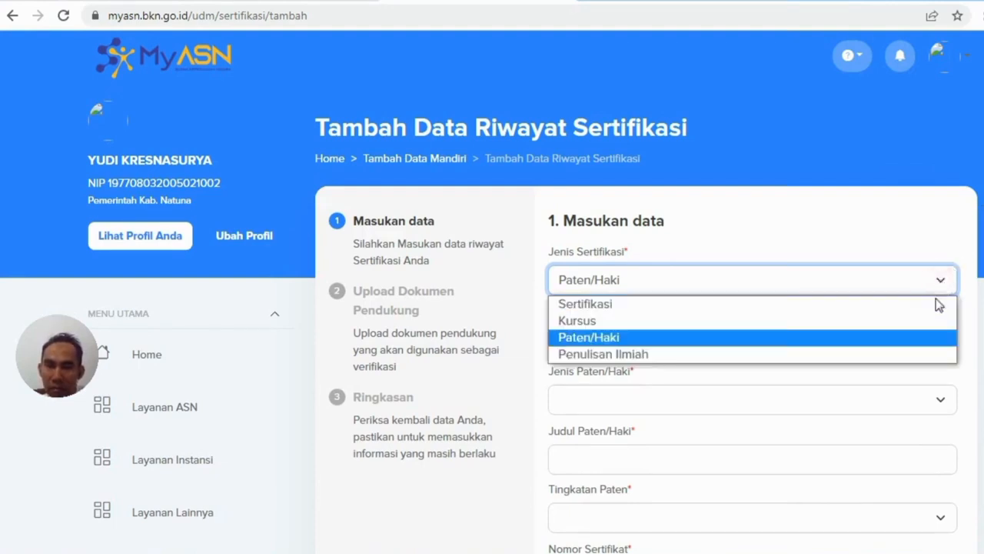
pyautogui.click(922, 355)
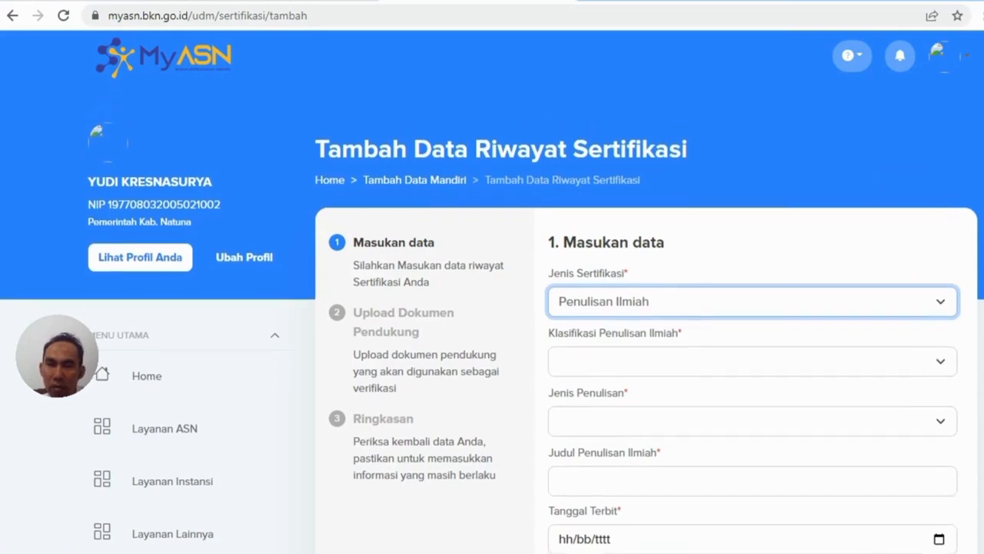
pyautogui.scroll(-1, 492, 345)
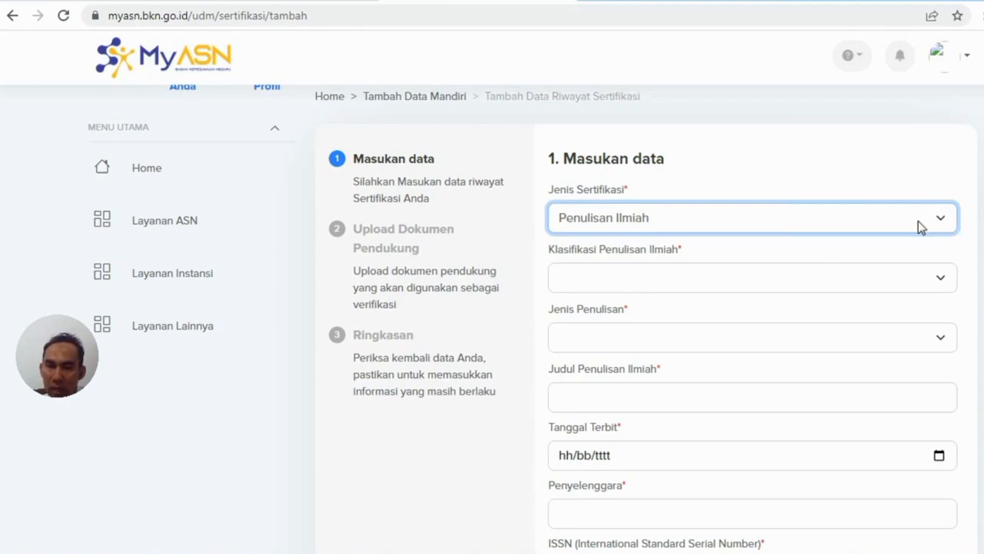
pyautogui.scroll(-3, 527, 317)
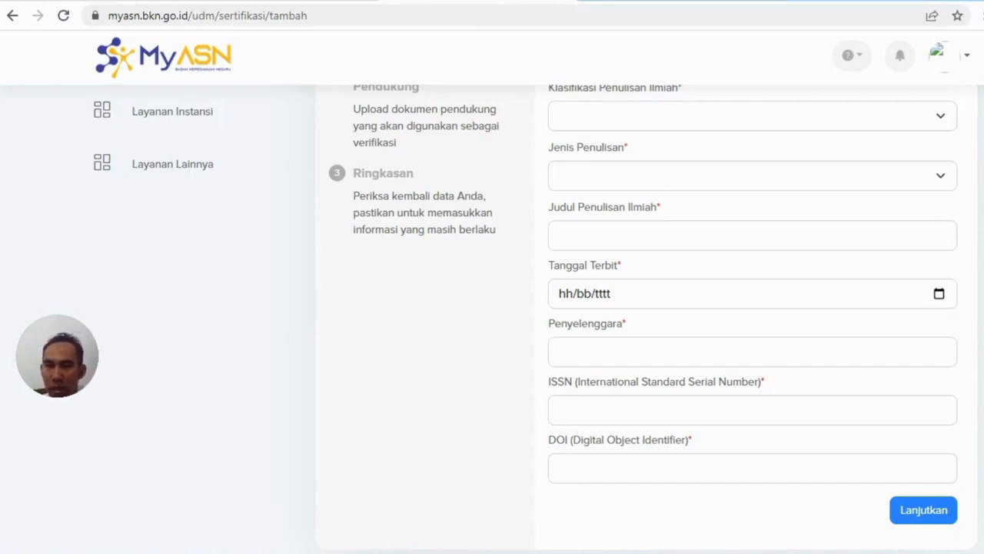
pyautogui.scroll(5, 646, 319)
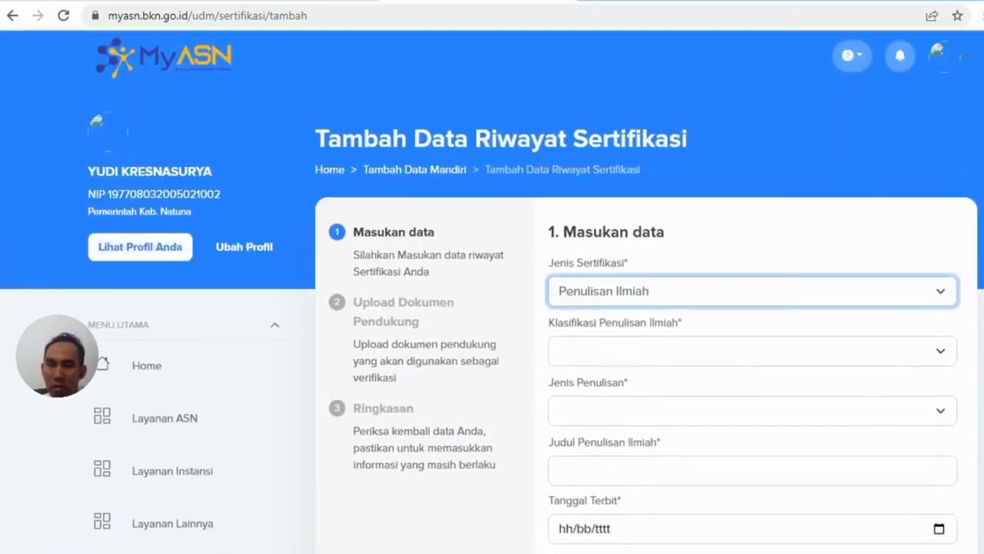
pyautogui.scroll(1, 646, 319)
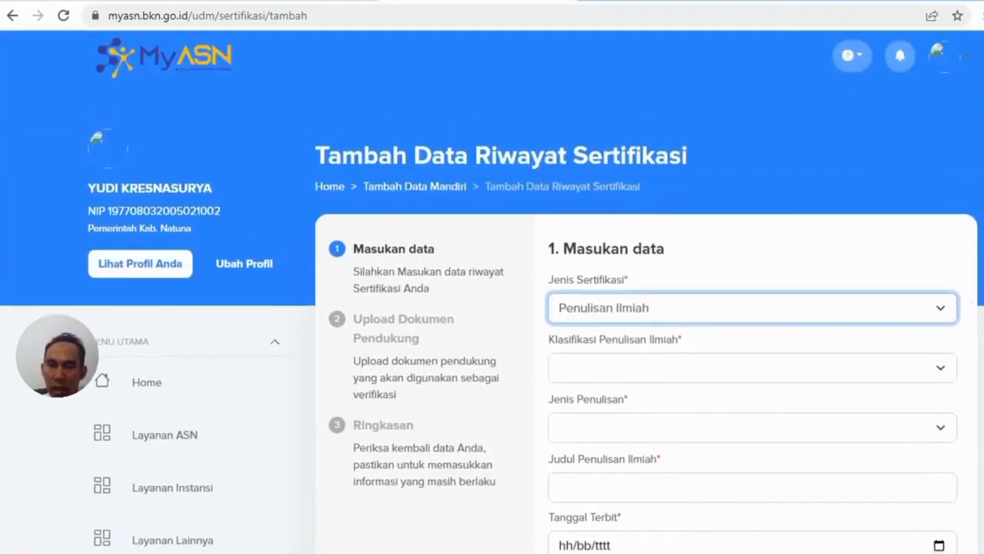
pyautogui.scroll(-1, 645, 319)
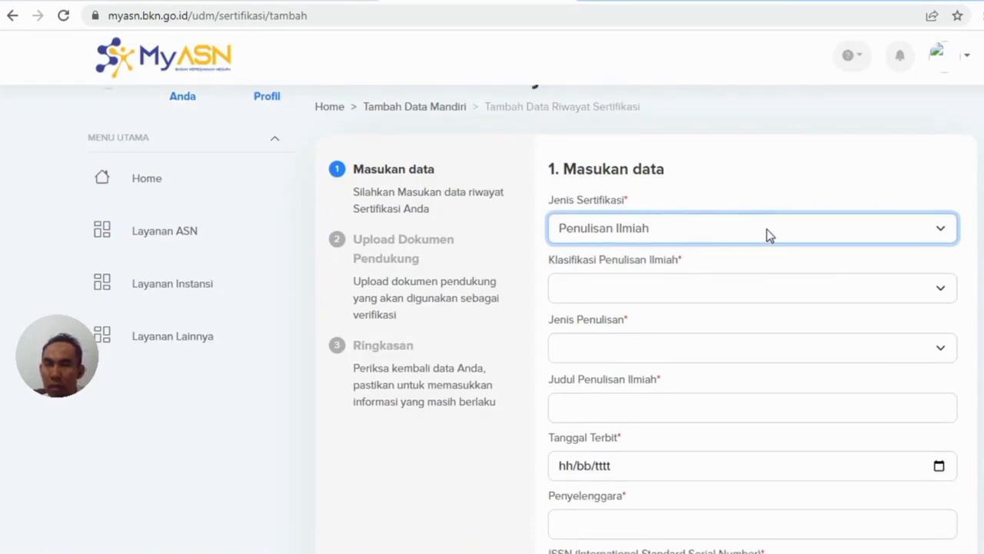
pyautogui.scroll(-3, 646, 319)
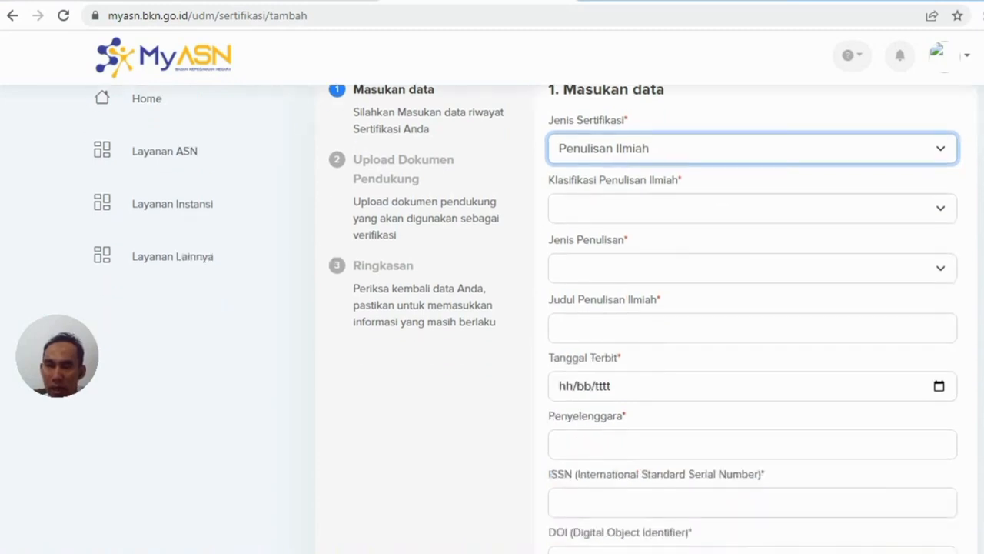
pyautogui.scroll(3, 646, 319)
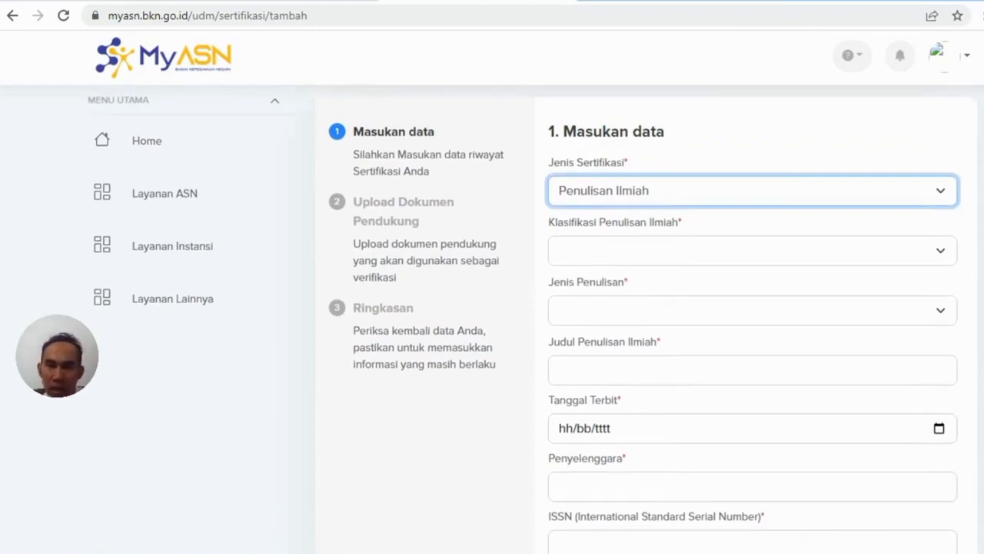
# Set Jenis Sertifikasi back to Kursus and consult the certificate Sertifikat 21 Mei II.pdf in Adobe Acrobat Reader before returning to the form
pyautogui.click(945, 191)
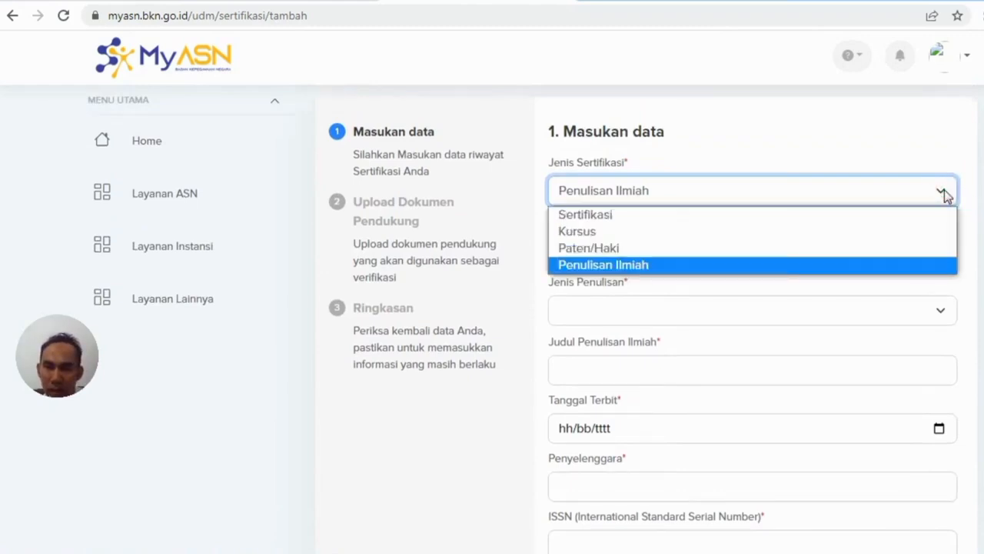
pyautogui.click(929, 235)
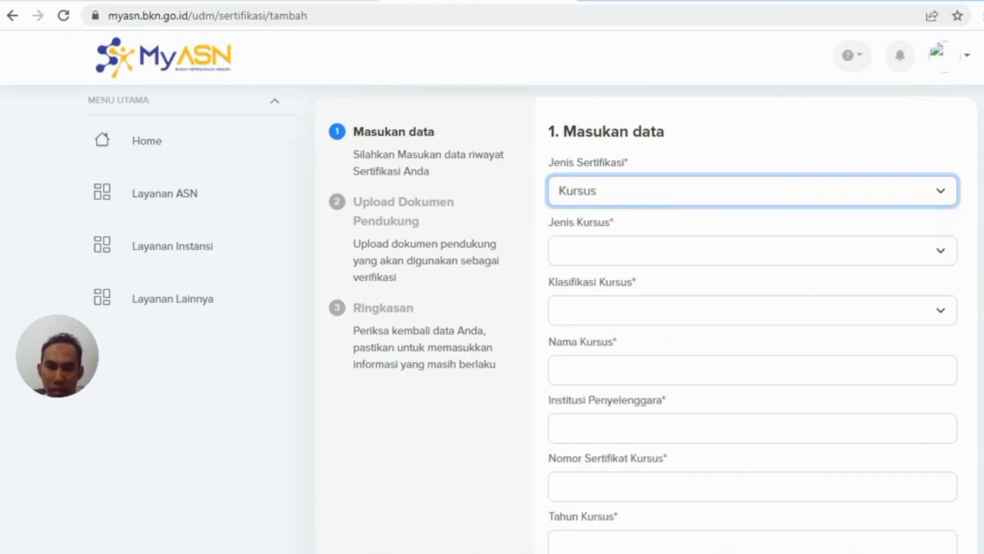
pyautogui.moveTo(412, 552)
pyautogui.moveTo(362, 552)
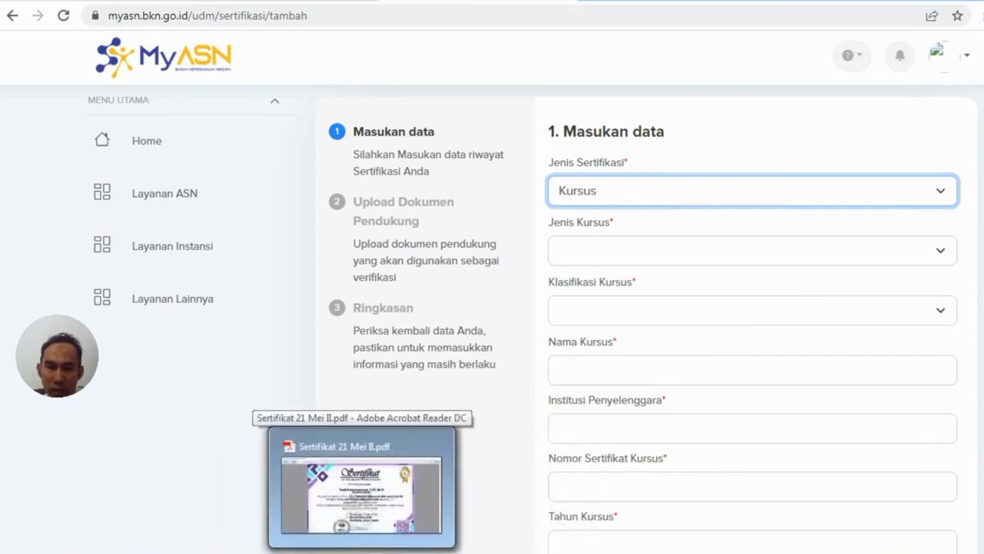
pyautogui.click(362, 552)
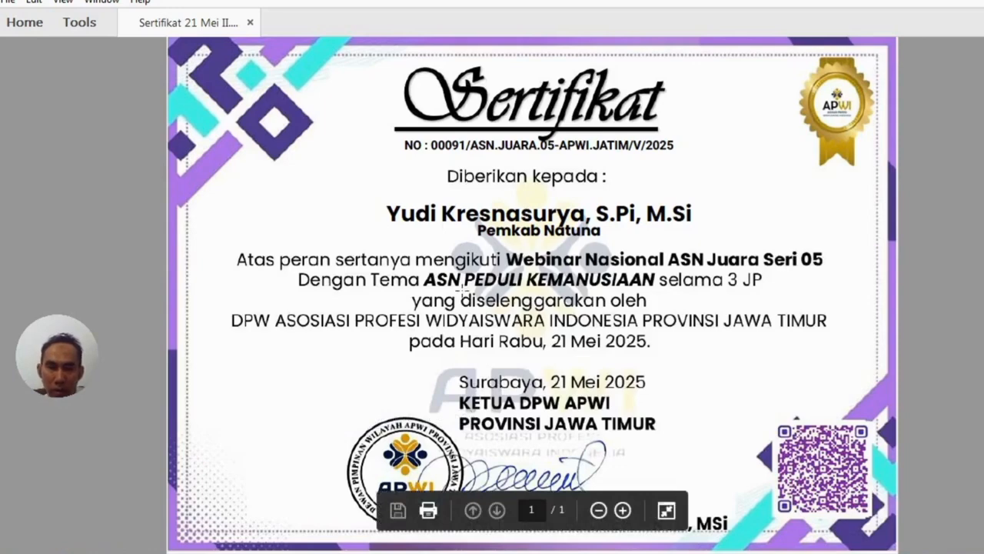
pyautogui.click(335, 552)
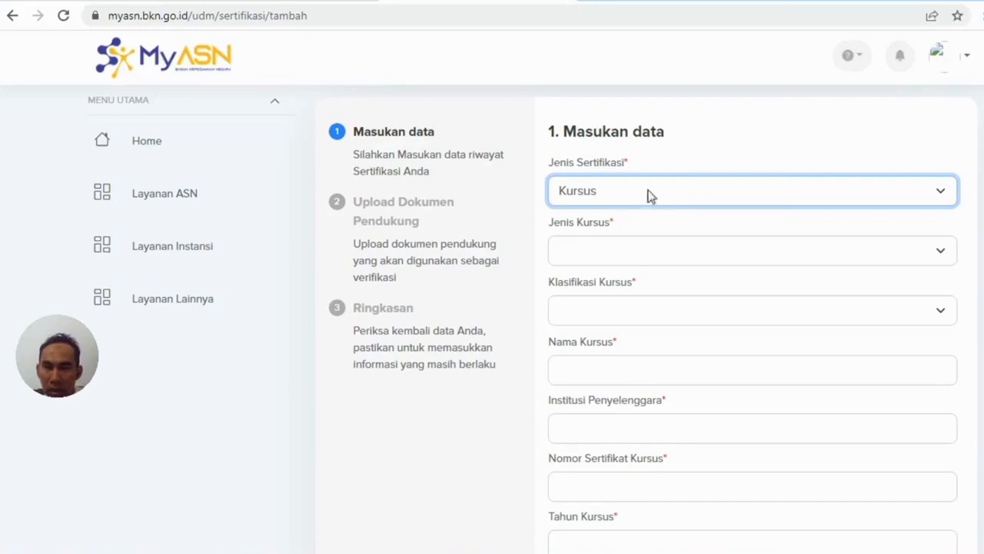
# Set Jenis Kursus to Seminar and Klasifikasi Kursus to APARATUR NEGARA/KEPEGAWAIAN
pyautogui.click(941, 251)
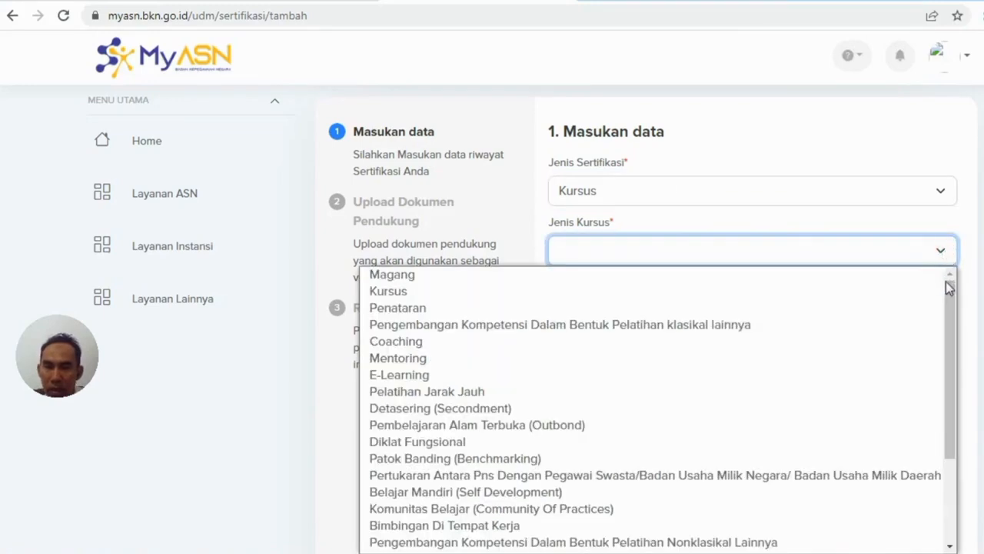
pyautogui.moveTo(949, 287); pyautogui.dragTo(952, 379)
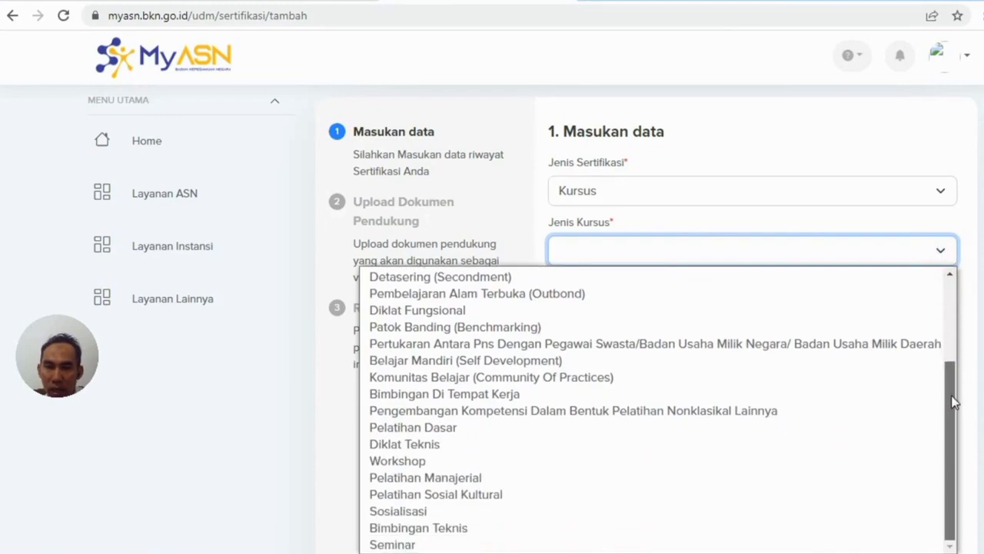
pyautogui.click(628, 546)
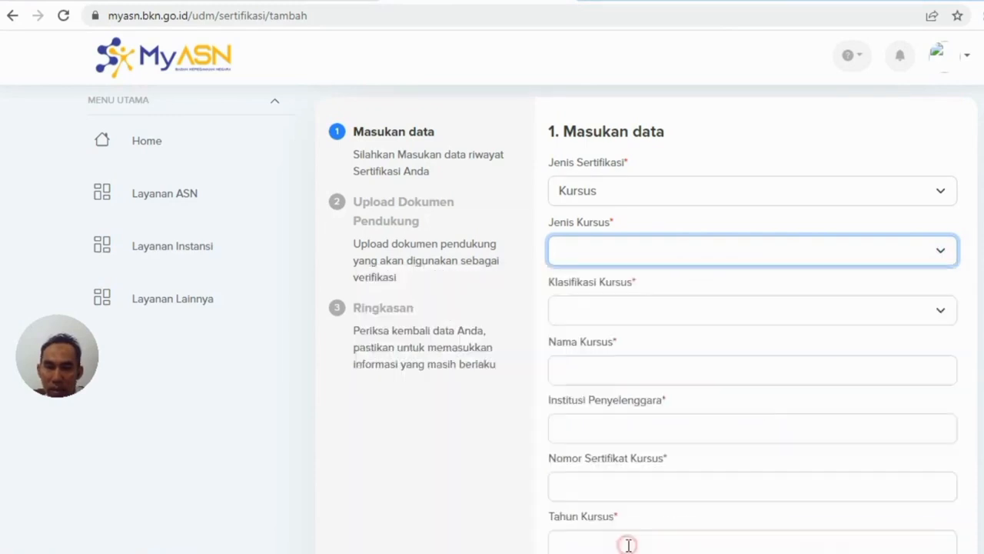
pyautogui.click(941, 319)
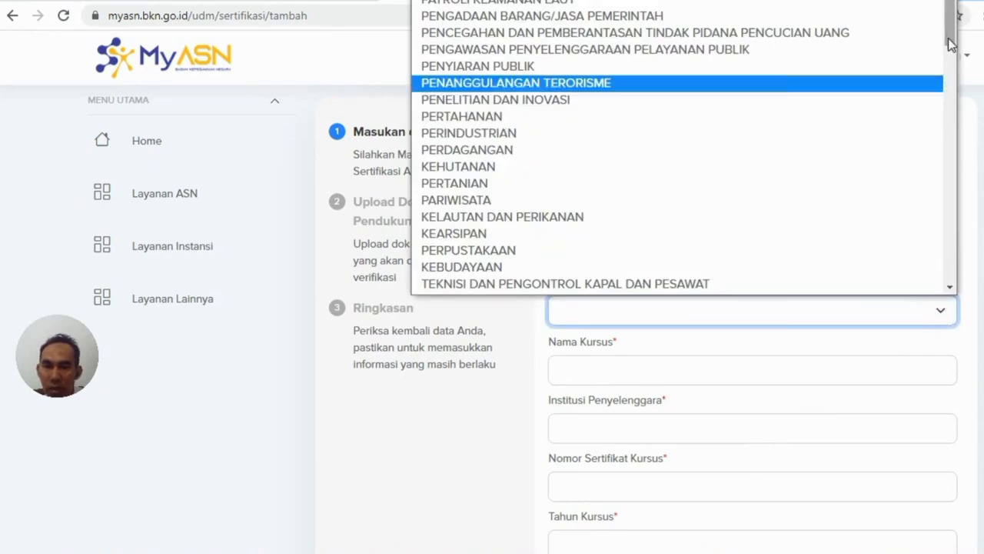
pyautogui.moveTo(951, 46); pyautogui.dragTo(954, 212)
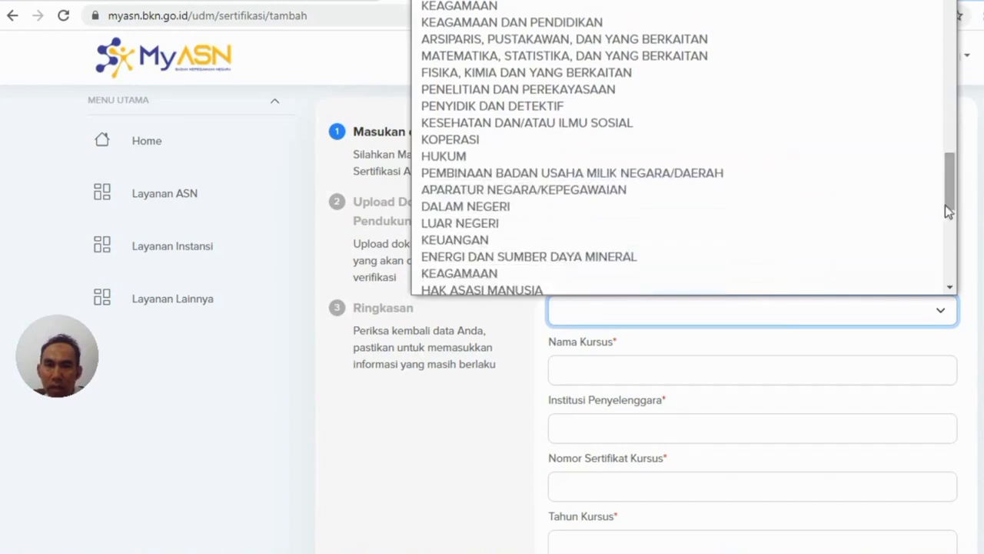
pyautogui.click(662, 195)
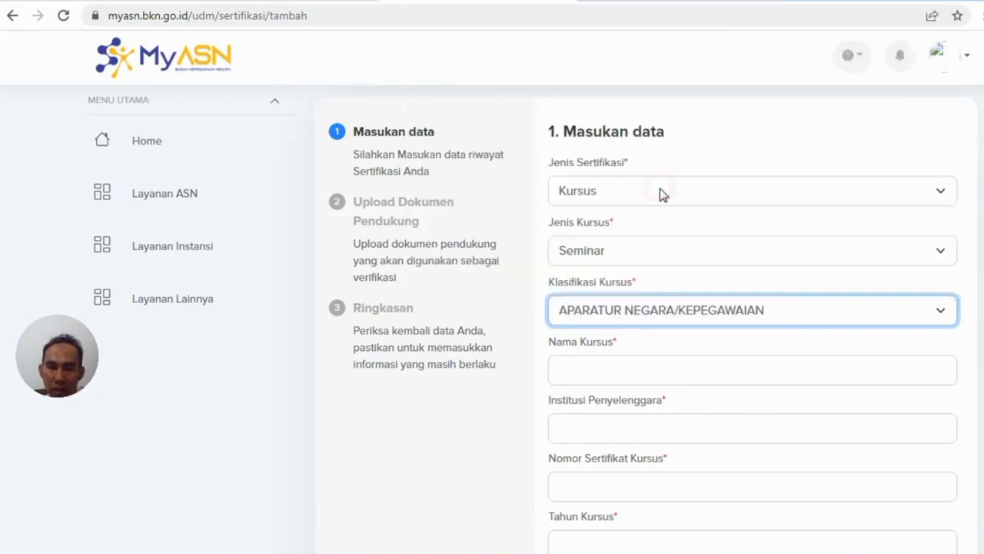
# Consult the webinar certificate in Adobe Acrobat Reader and enter "Webinar Nasional ASN Juara Seri 05" as Nama Kursus in the MyASN form
pyautogui.click(812, 372)
pyautogui.hotkey('alt', 'Tab')
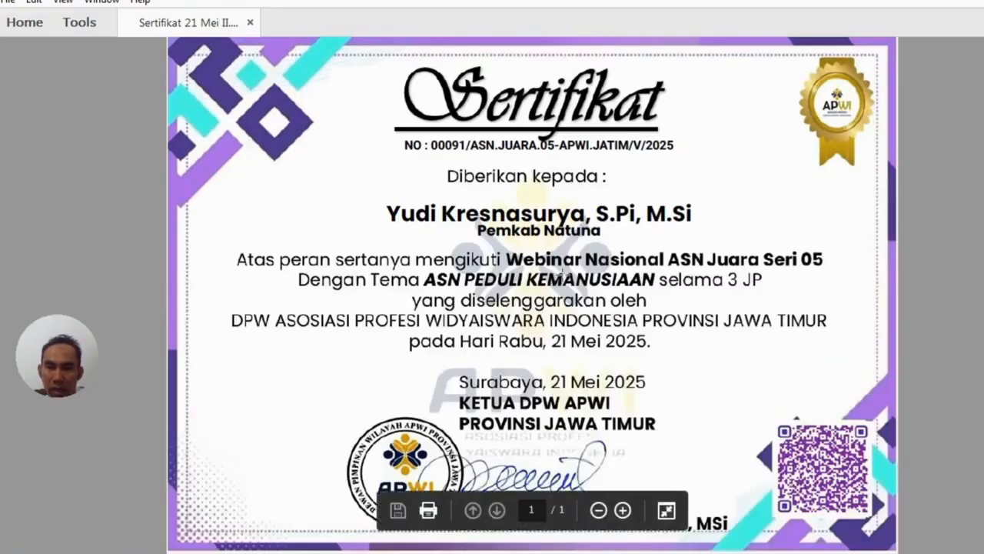
pyautogui.moveTo(510, 260); pyautogui.dragTo(660, 262)
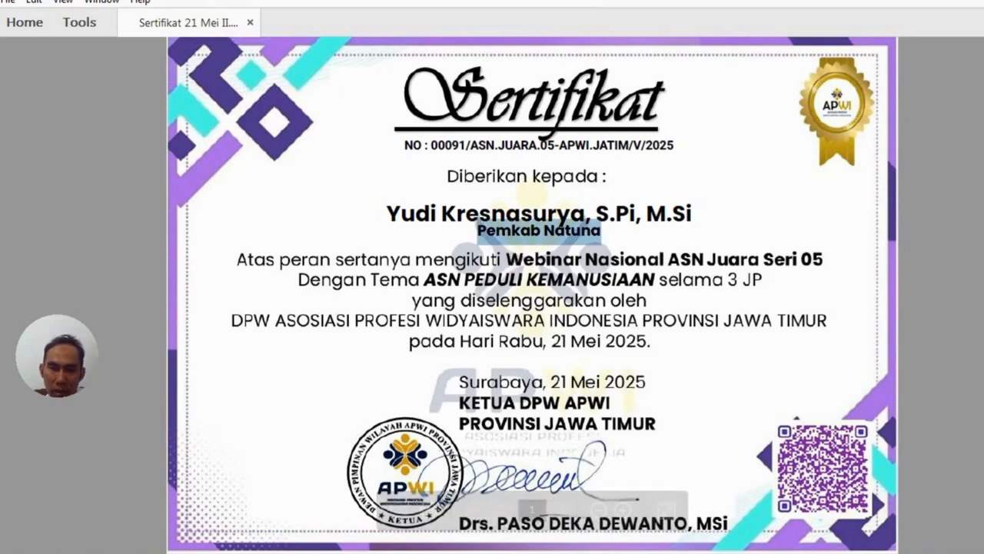
pyautogui.click(357, 552)
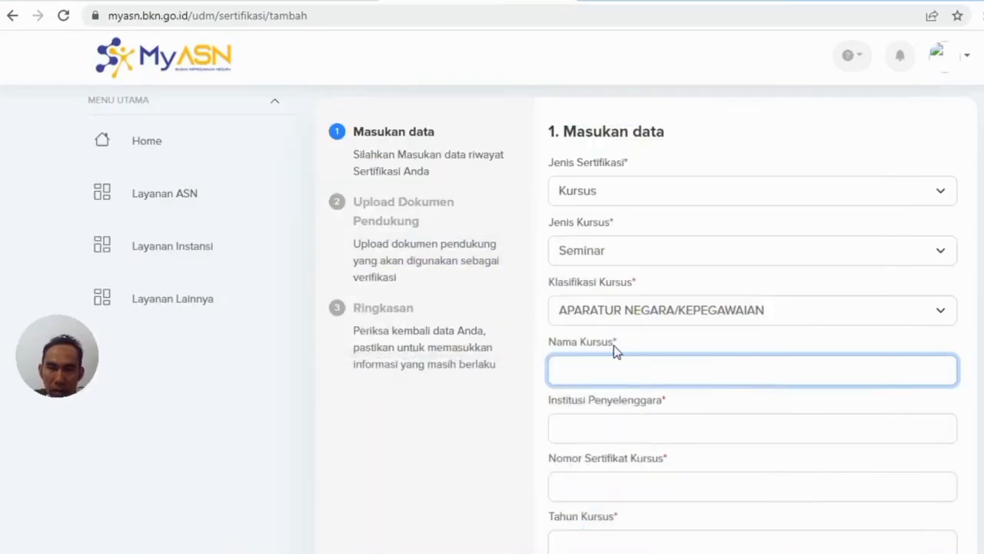
pyautogui.write('We')
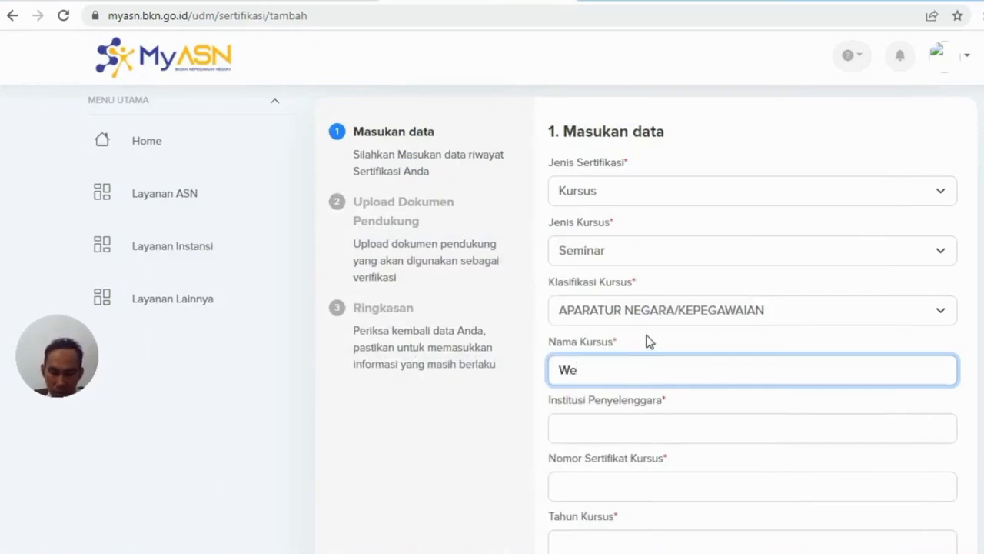
pyautogui.write('binar ASN')
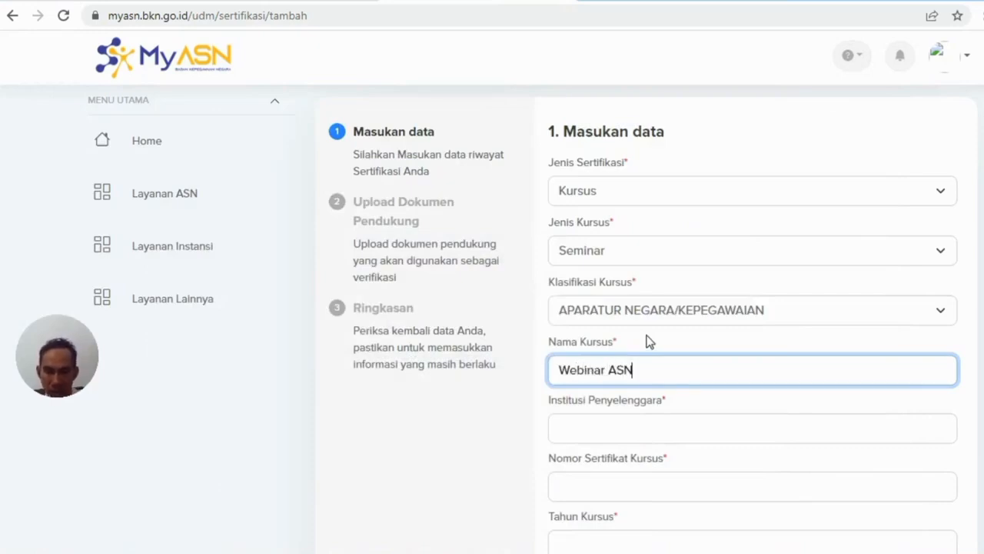
pyautogui.write(' Juara Seri')
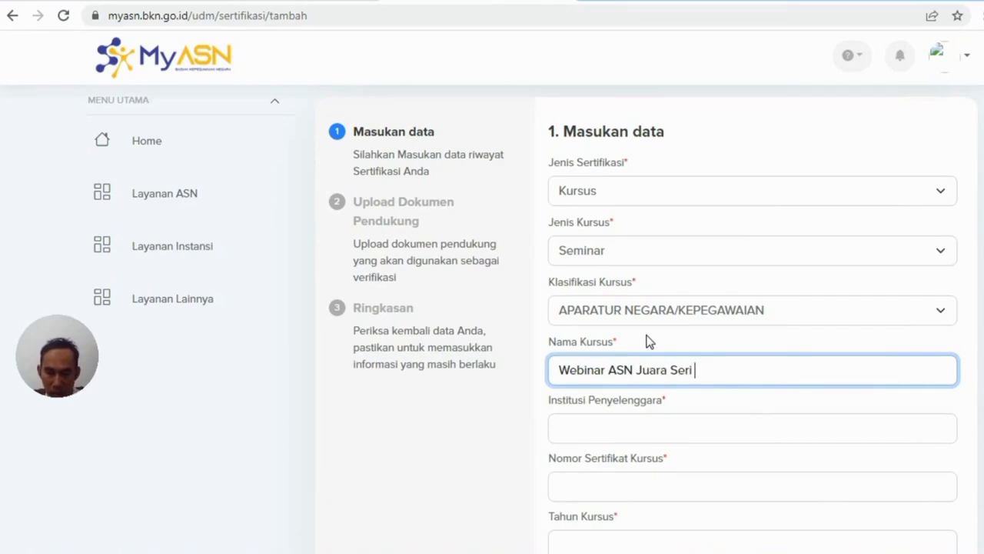
pyautogui.write(' 05')
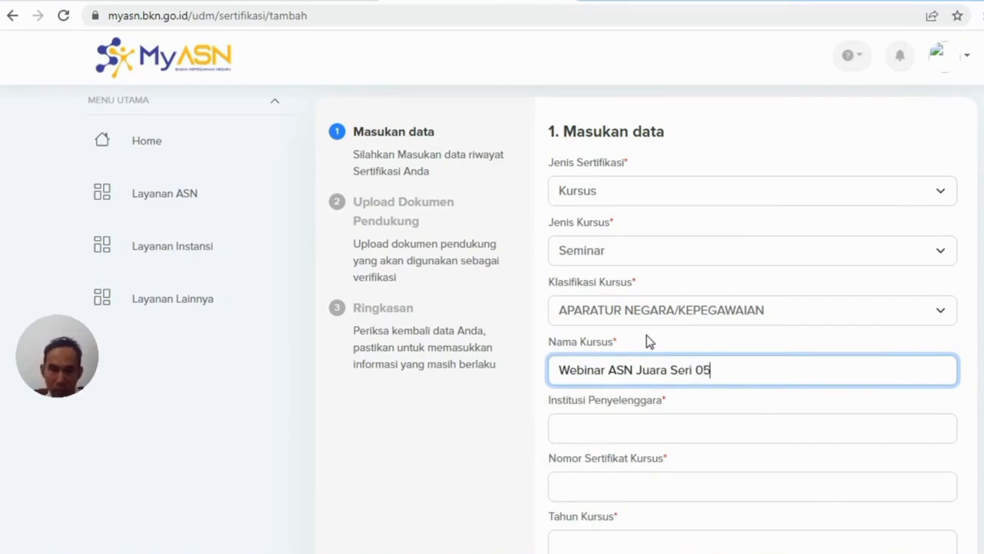
pyautogui.click(610, 370)
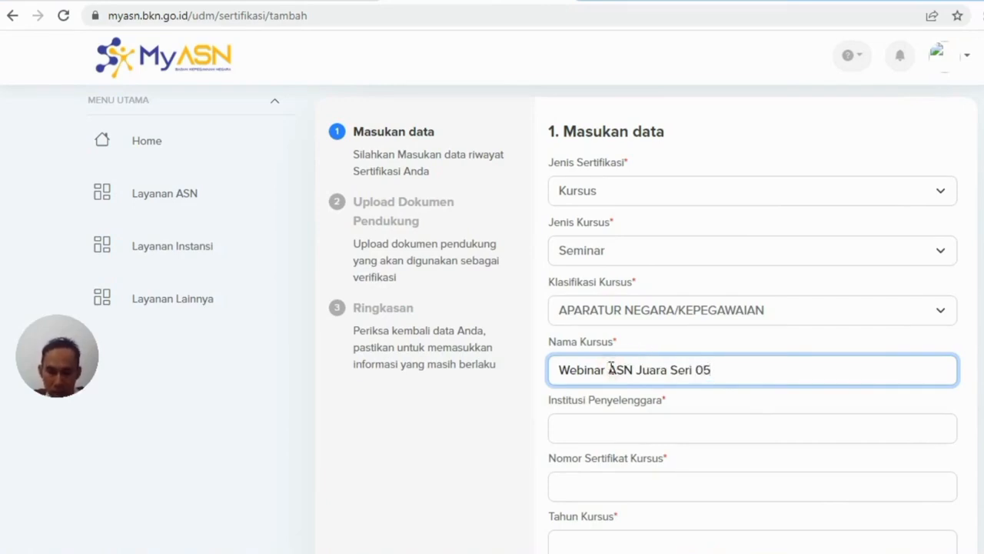
pyautogui.write('Nasional')
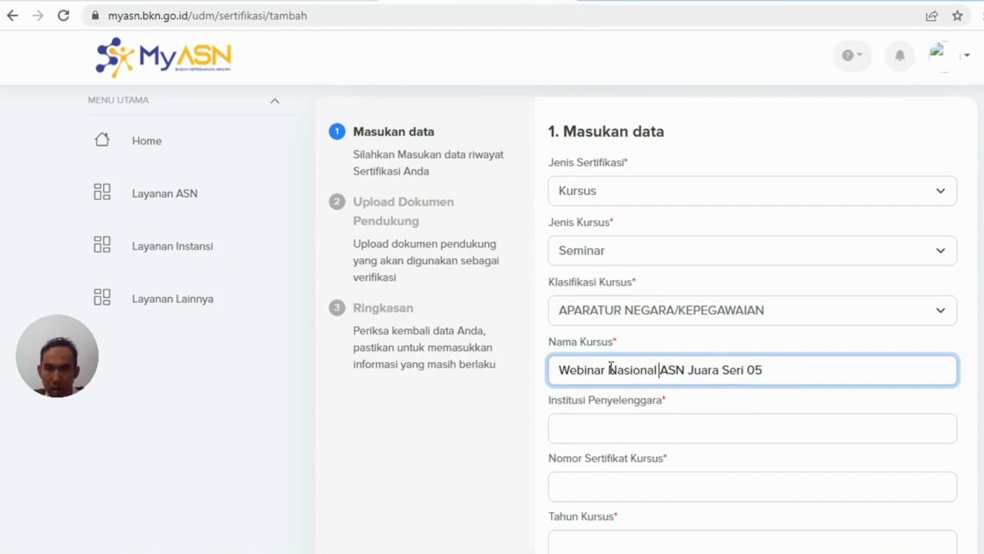
# Check the organizer on the certificate and fill in Institusi Penyelenggara with "APWI Provinsi Jawa Timur"
pyautogui.click(602, 423)
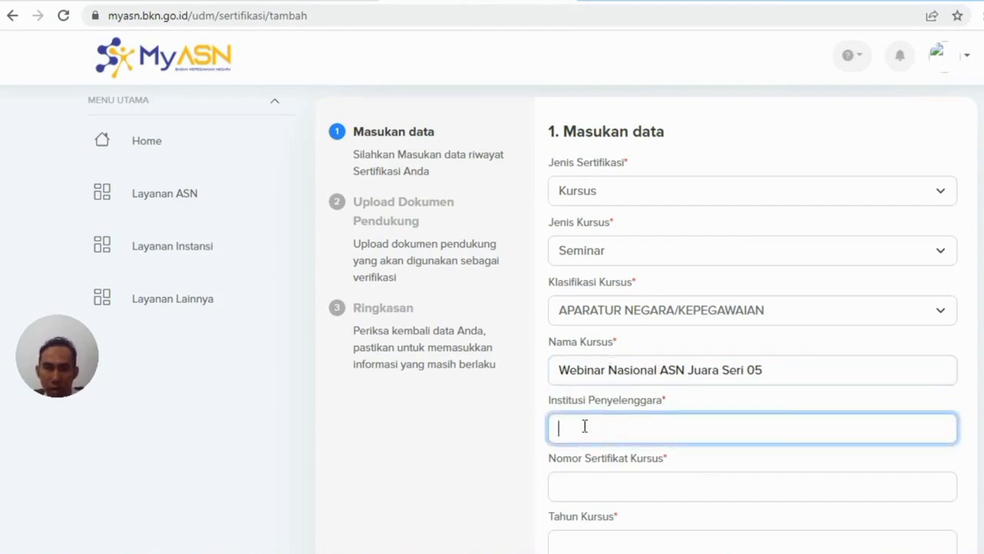
pyautogui.hotkey('alt', 'Tab')
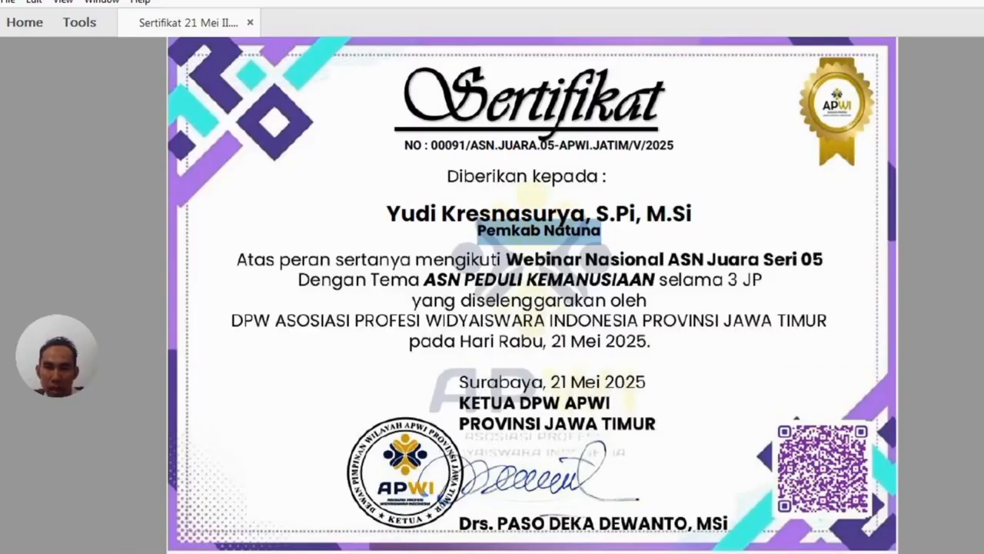
pyautogui.hotkey('alt', 'Tab')
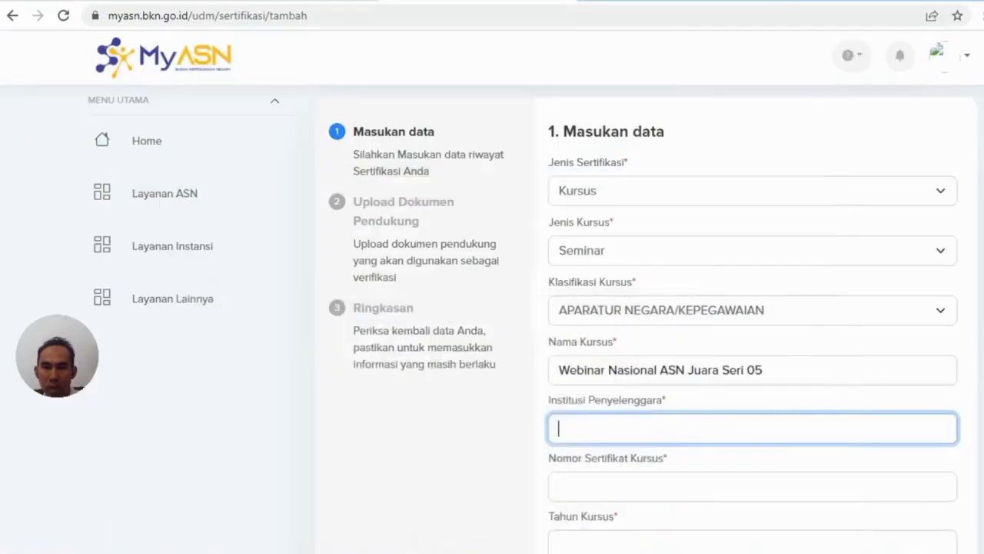
pyautogui.write('APW')
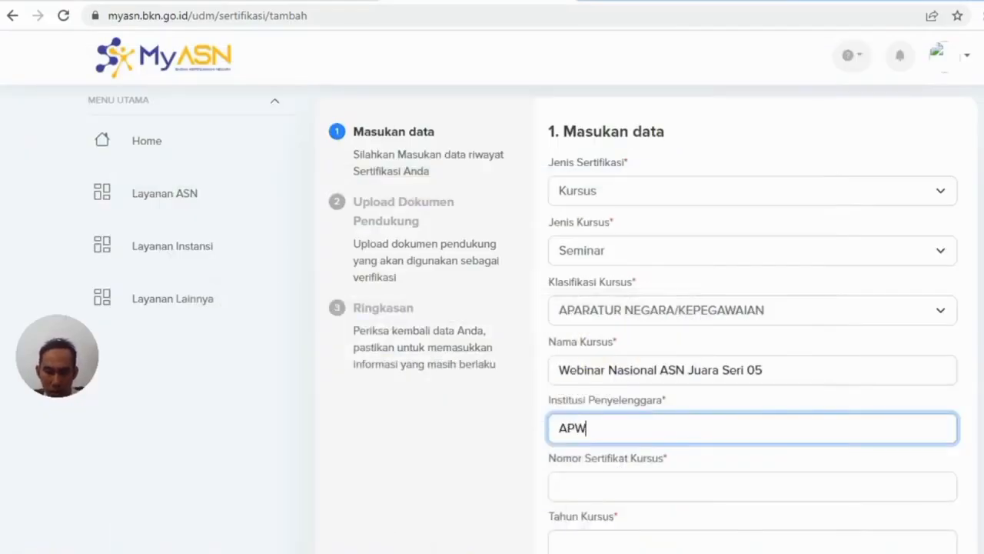
pyautogui.write('I Provinsi ')
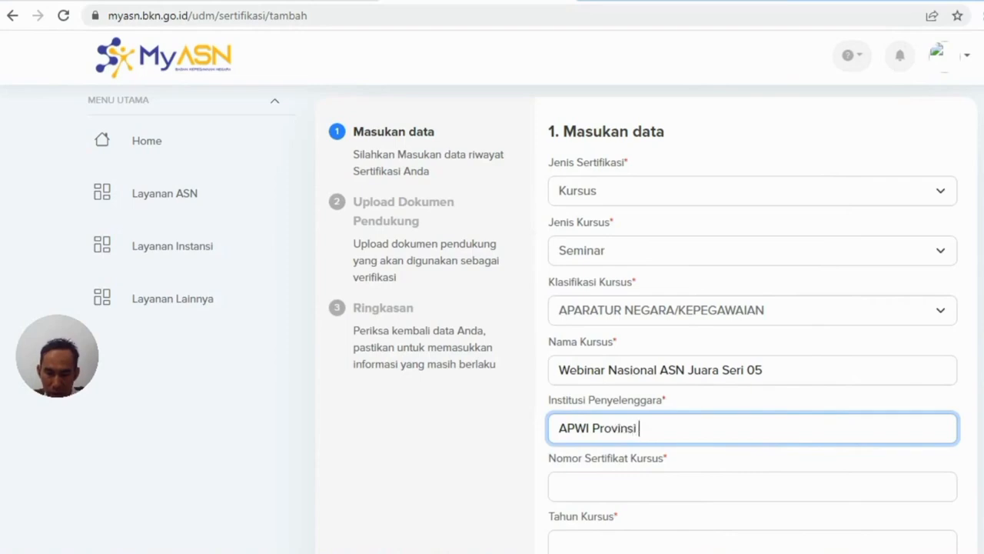
pyautogui.write('Jawa Timur')
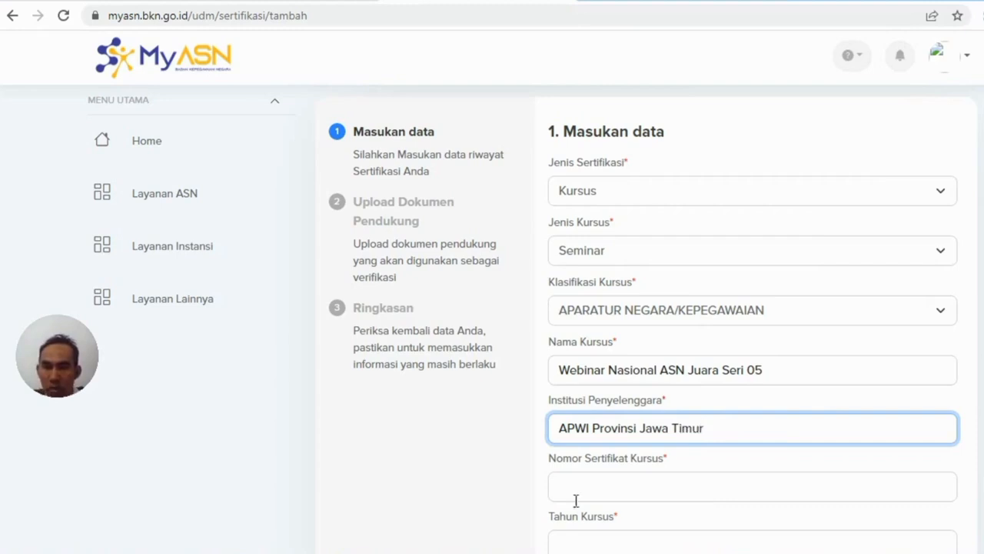
# Copy the certificate number from the PDF certificate into the form's Nomor Sertifikat Kursus field
pyautogui.click(721, 493)
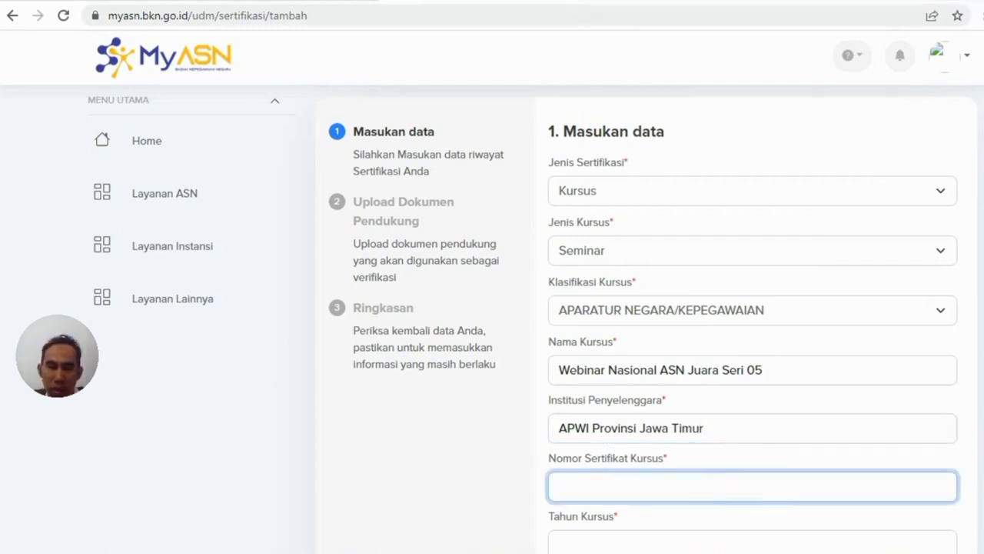
pyautogui.hotkey('alt', 'Tab')
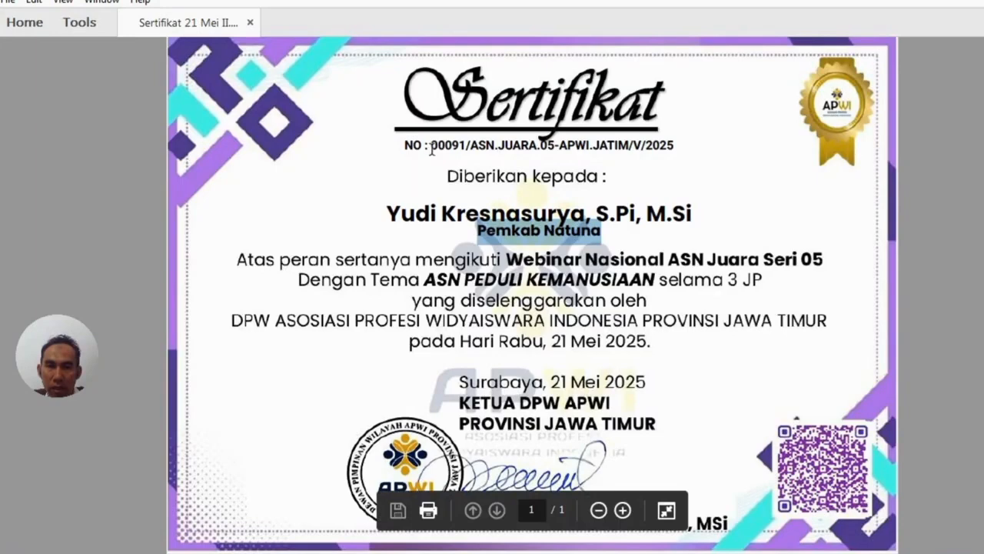
pyautogui.moveTo(431, 149); pyautogui.dragTo(680, 154)
pyautogui.hotkey('ctrl', 'c')
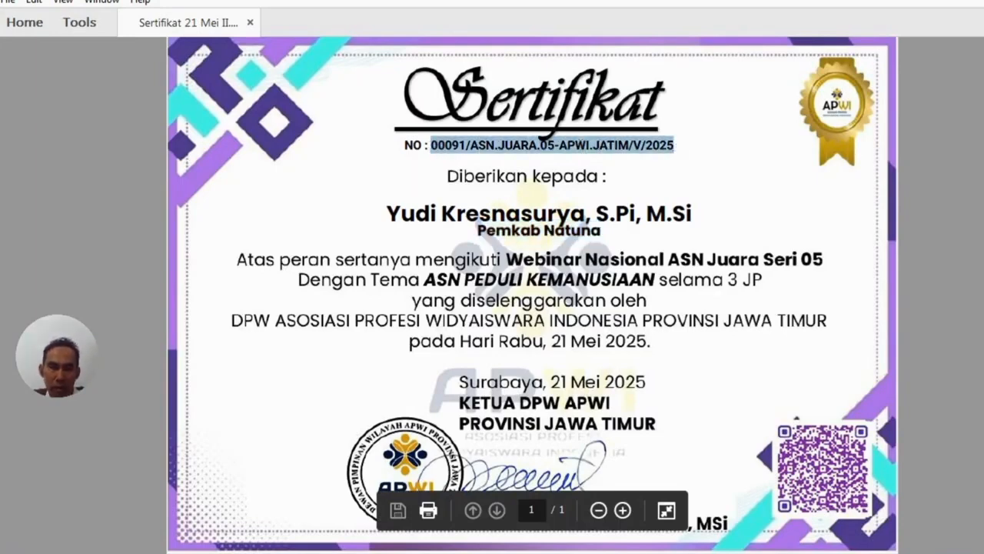
pyautogui.hotkey('alt', 'Tab')
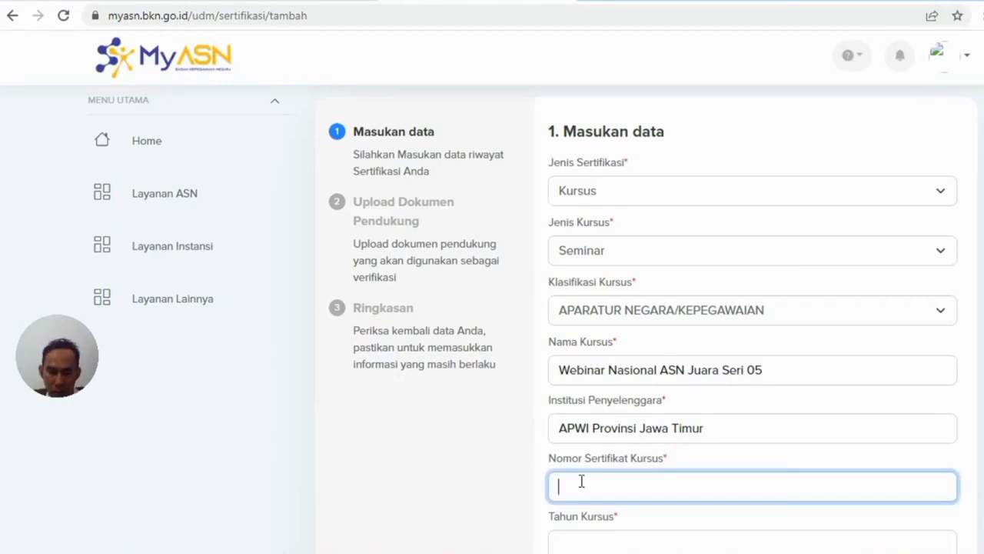
pyautogui.hotkey('ctrl', 'v')
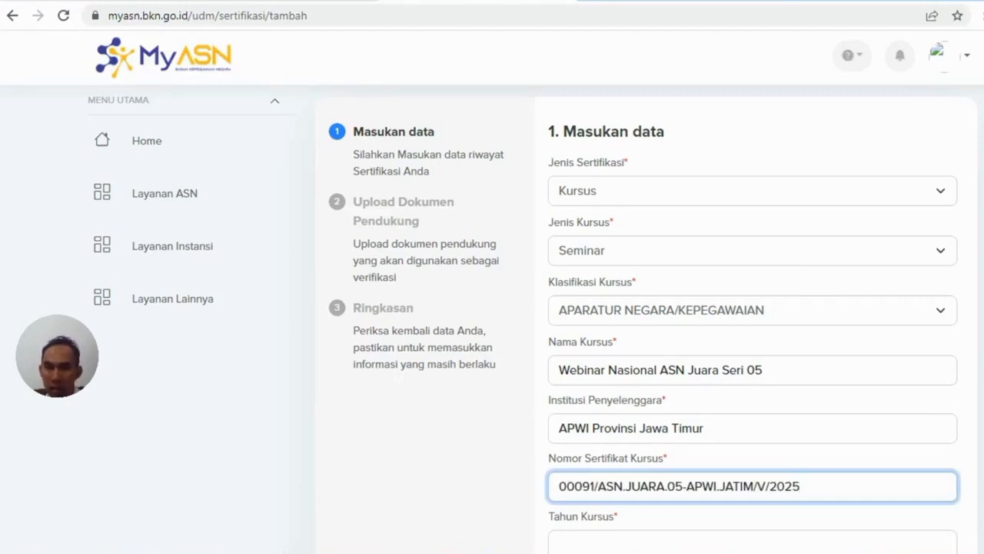
# Set Tahun Kursus to 2025 and, after checking the event date on the certificate, set Tanggal Mulai to 21/05/2025
pyautogui.scroll(-3, 826, 351)
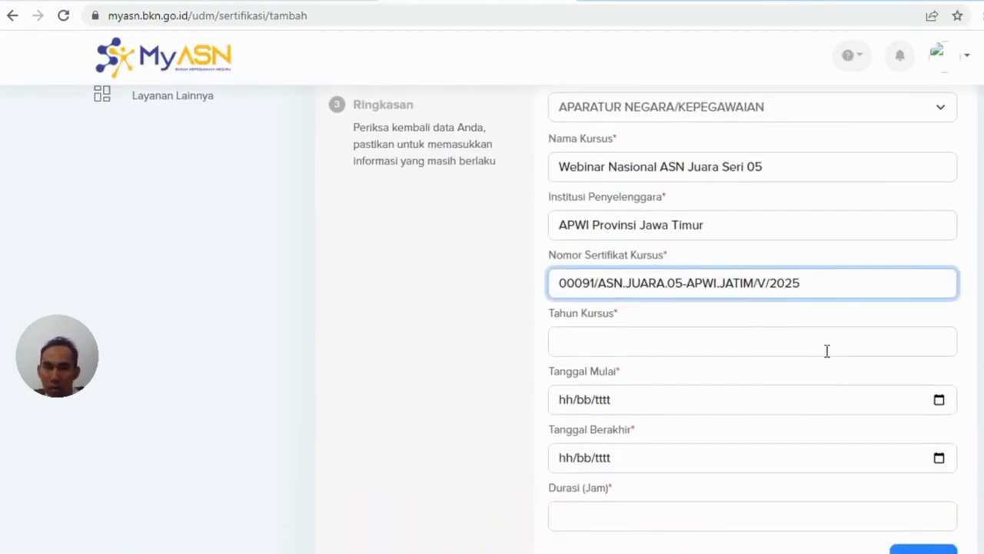
pyautogui.click(827, 346)
pyautogui.write('2025')
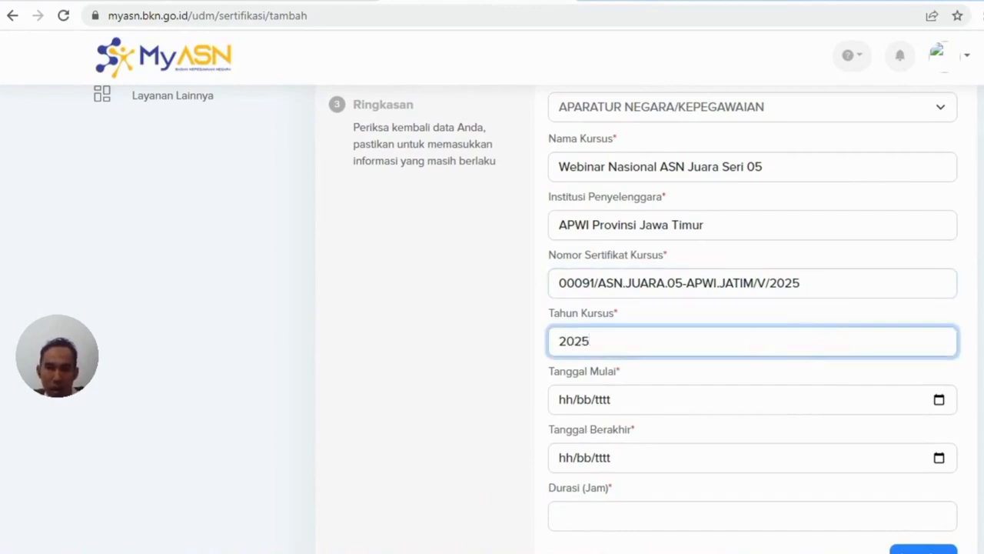
pyautogui.hotkey('alt', 'Tab')
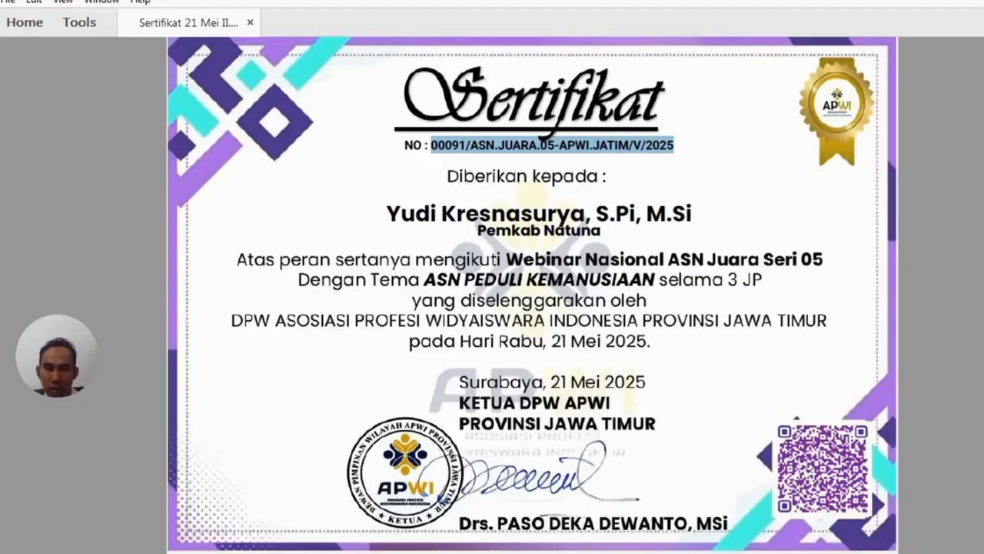
pyautogui.hotkey('alt', 'Tab')
pyautogui.click(940, 399)
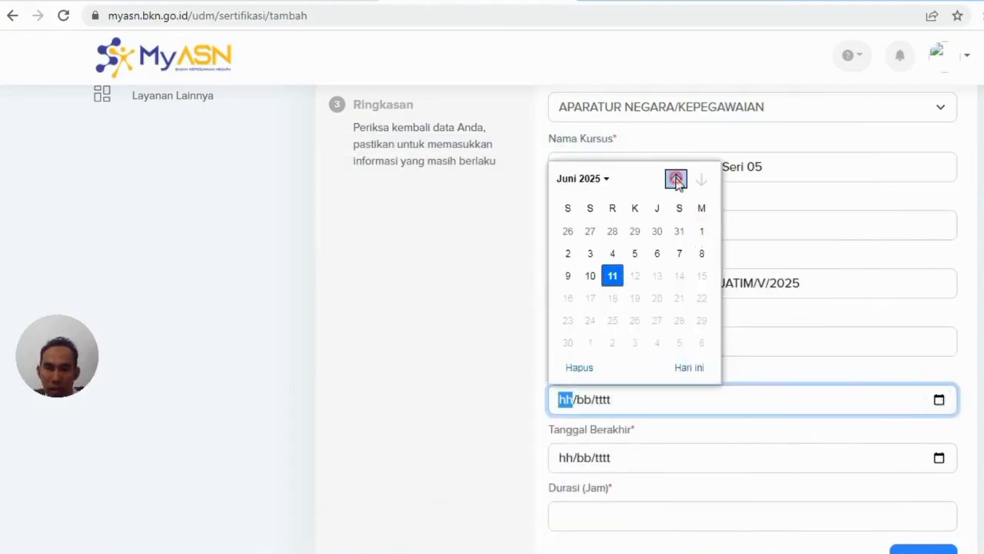
pyautogui.click(676, 179)
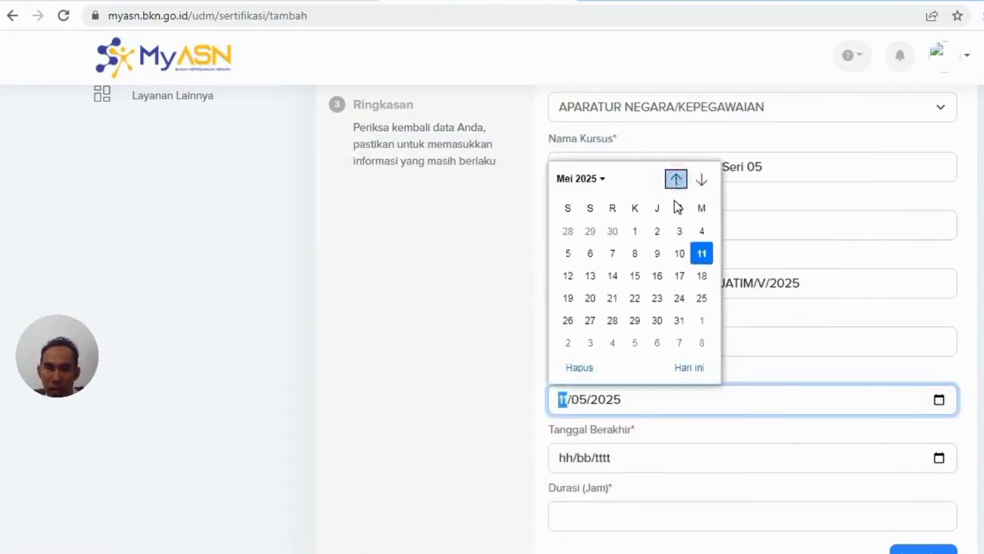
pyautogui.click(613, 298)
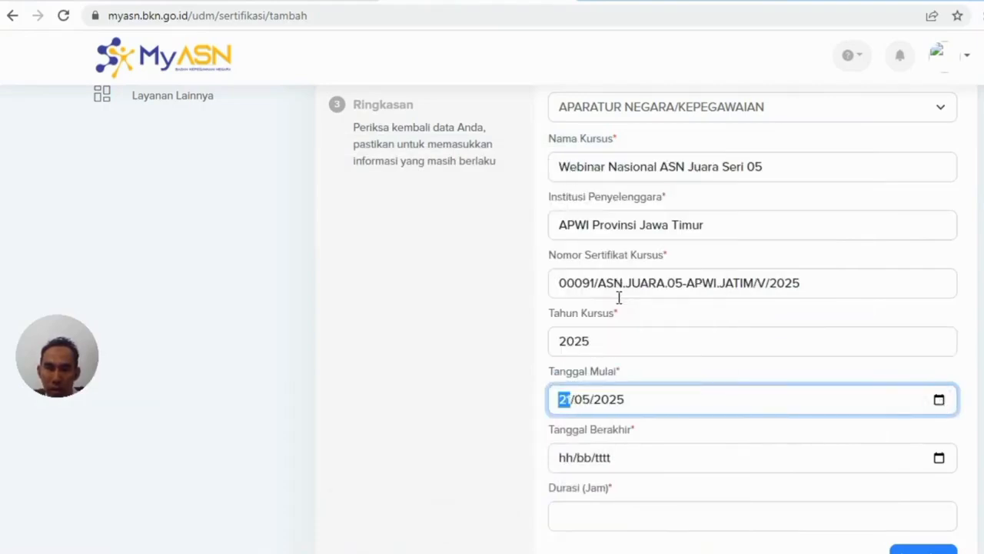
# Set Tanggal Berakhir to 21/05/2025
pyautogui.click(939, 458)
pyautogui.scroll(1, 734, 377)
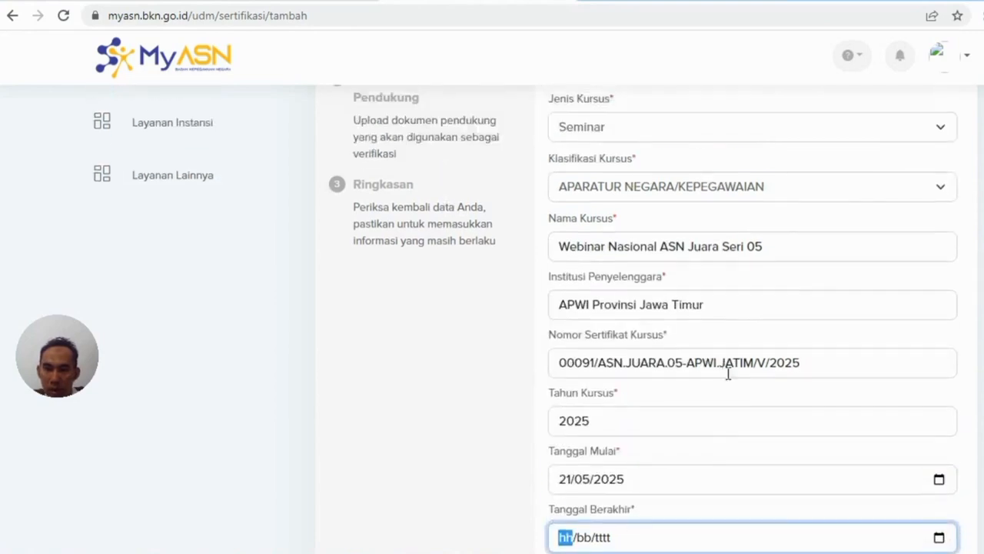
pyautogui.scroll(-2, 734, 307)
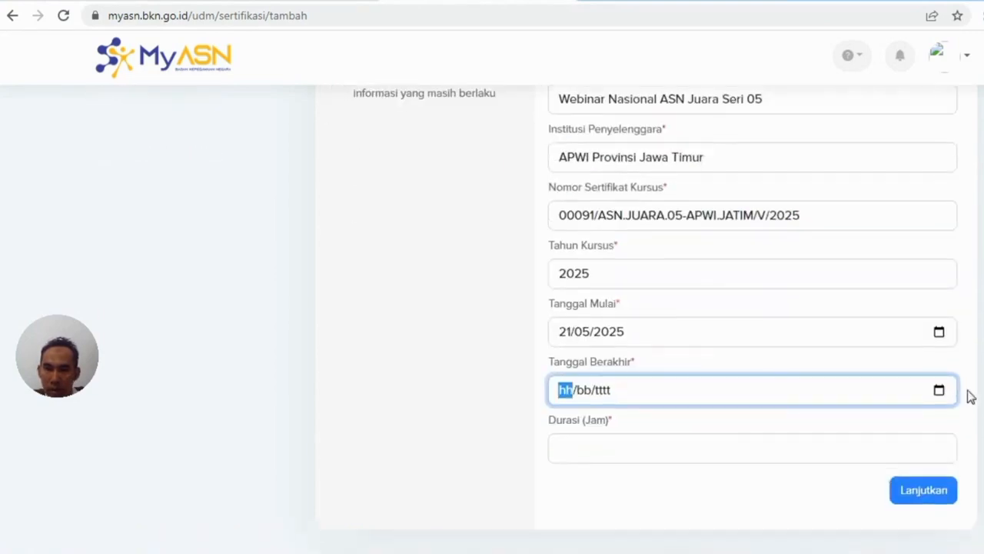
pyautogui.click(939, 396)
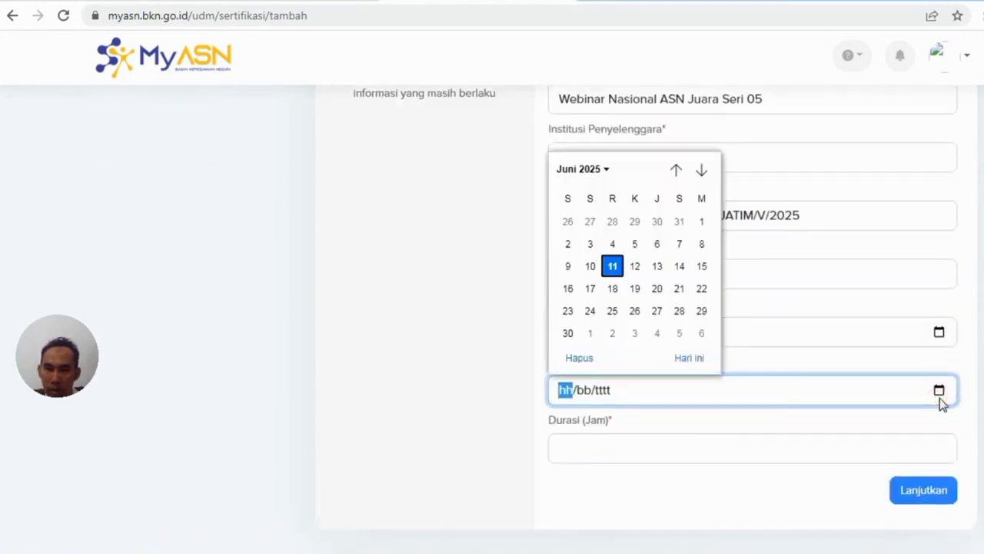
pyautogui.click(676, 169)
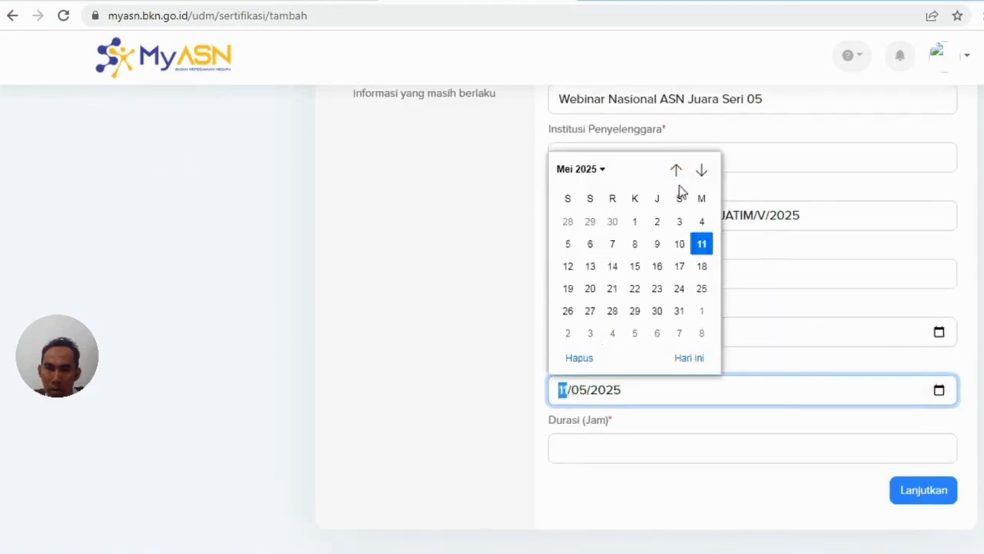
pyautogui.click(612, 288)
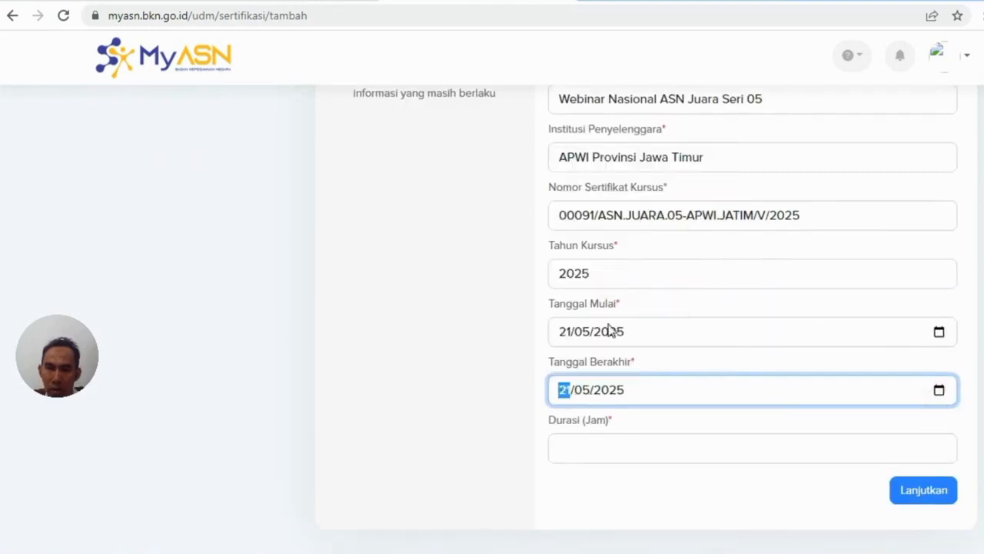
# Check the training hours on the certificate, set Durasi (Jam) to 3, and continue to Upload Dokumen Pendukung
pyautogui.click(595, 443)
pyautogui.hotkey('alt', 'Tab')
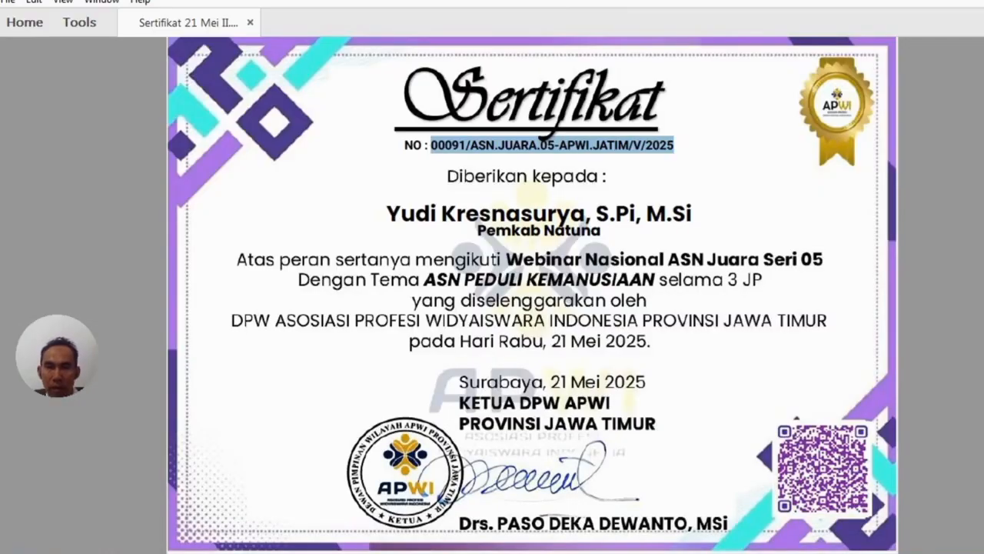
pyautogui.hotkey('alt', 'Tab')
pyautogui.write('3')
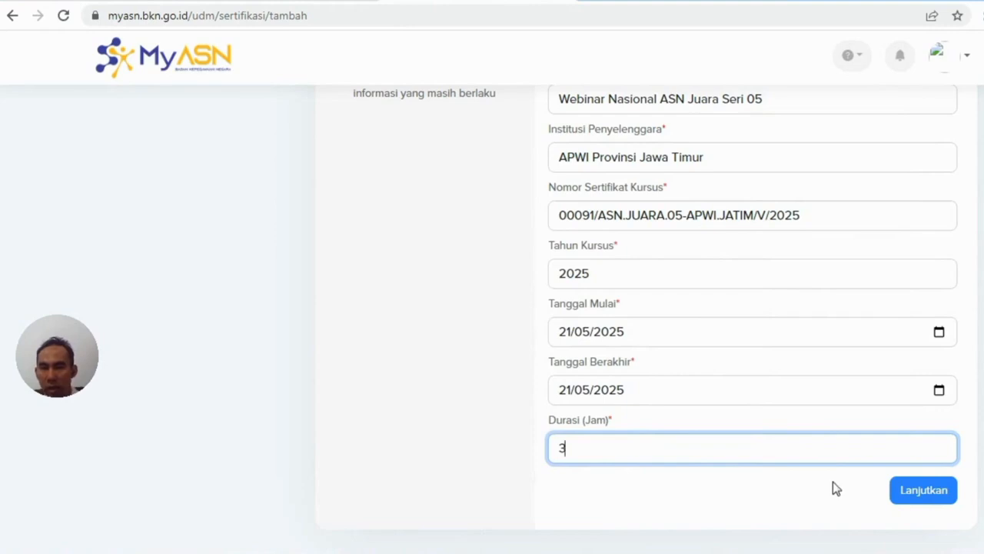
pyautogui.click(912, 496)
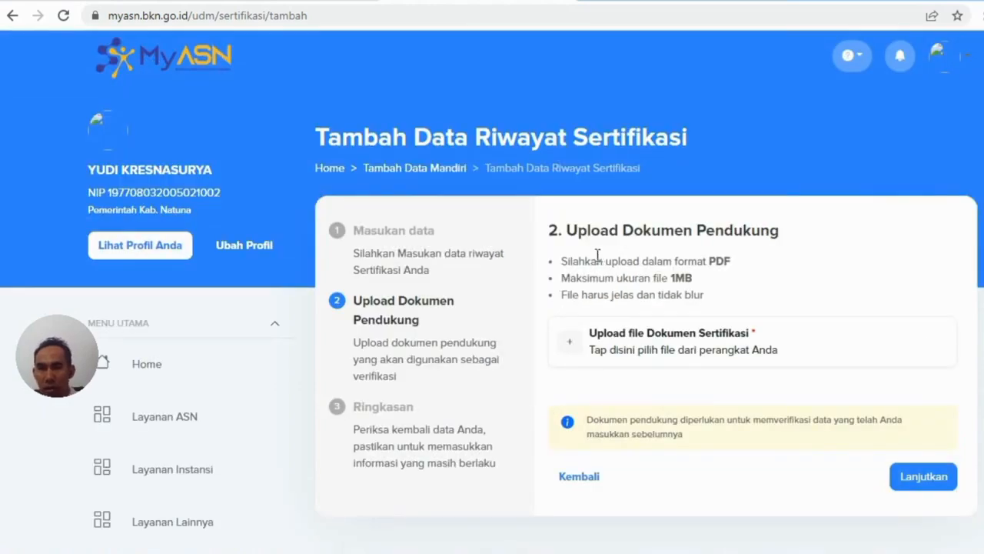
# Upload Sertifikat 21 Mei II from the device as the Dokumen Sertifikasi and continue to the Ringkasan step
pyautogui.click(573, 353)
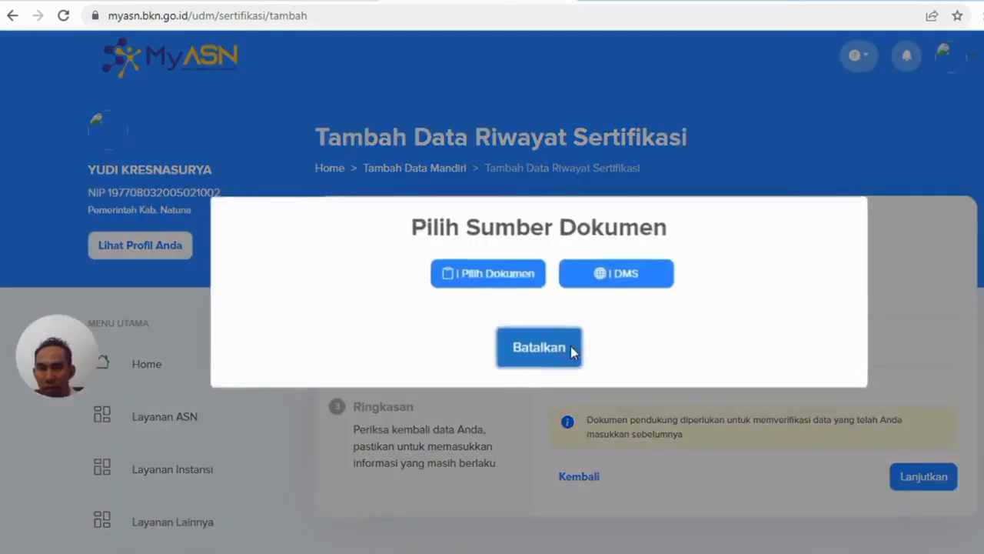
pyautogui.click(519, 274)
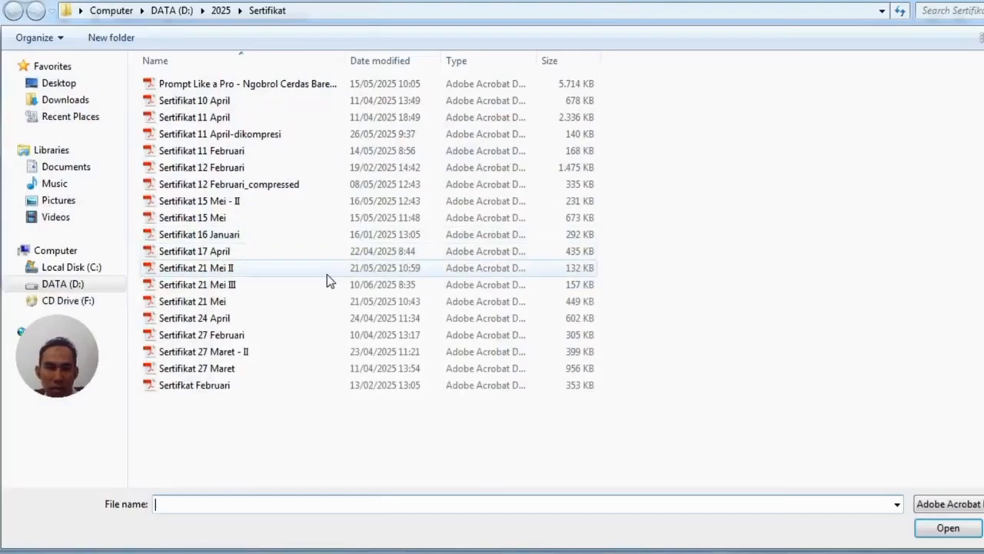
pyautogui.doubleClick(322, 274)
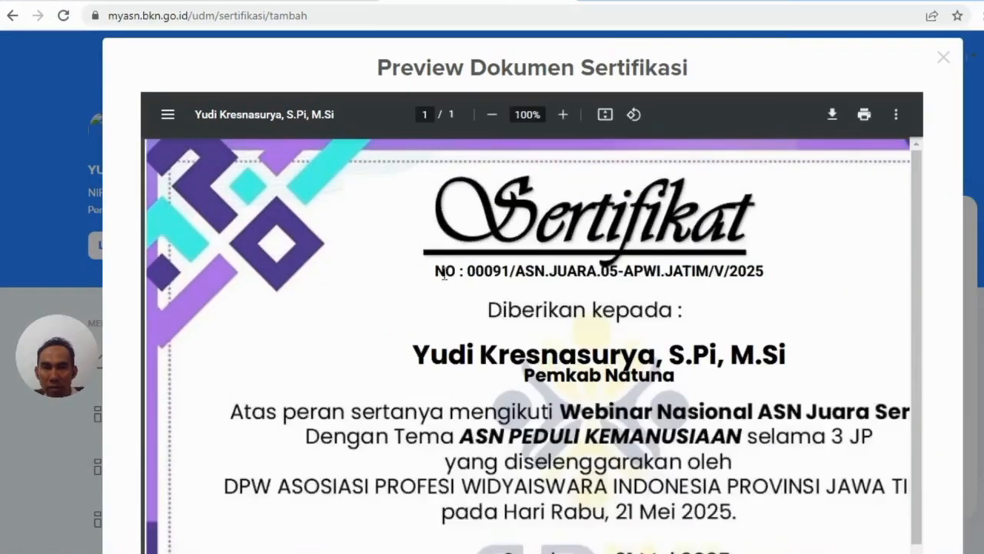
pyautogui.scroll(-3, 532, 308)
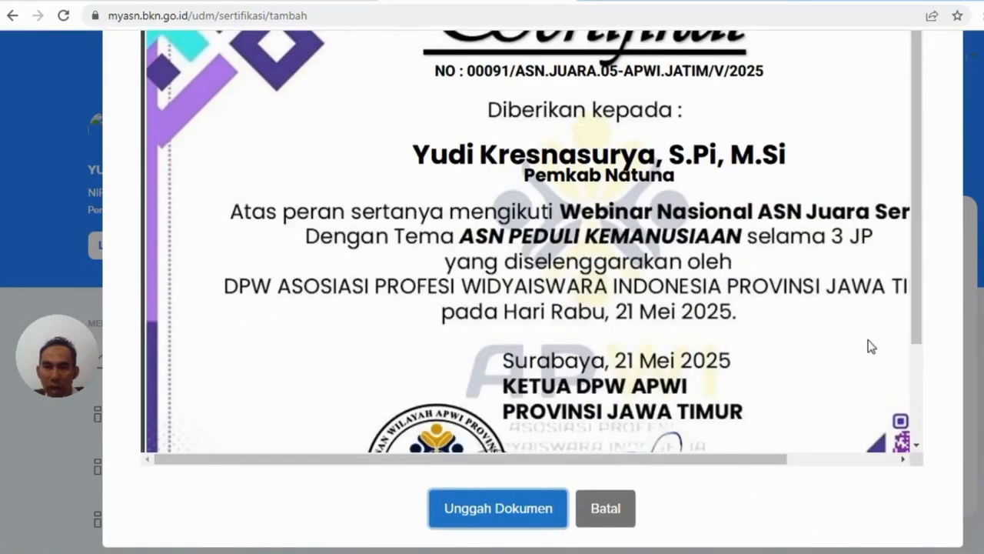
pyautogui.click(476, 520)
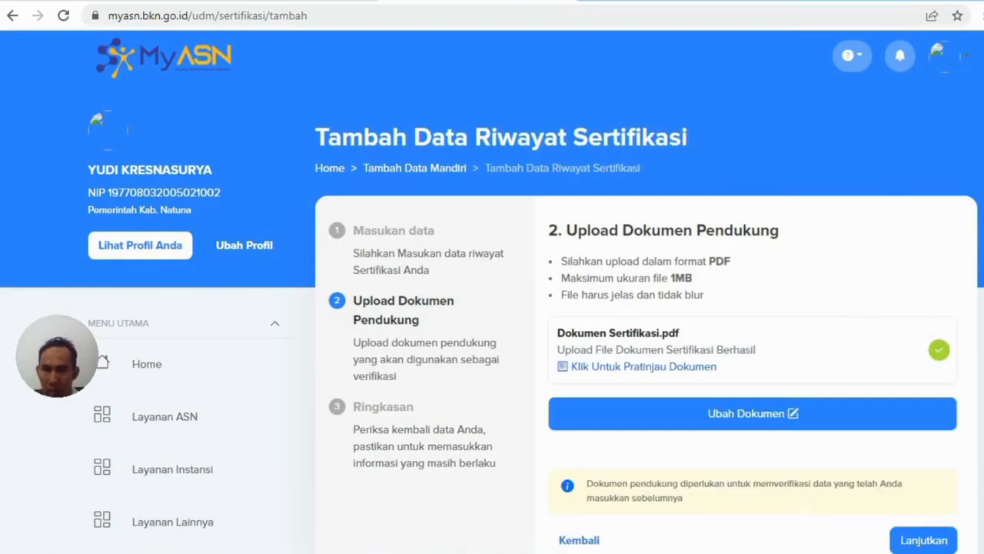
pyautogui.scroll(-1, 646, 346)
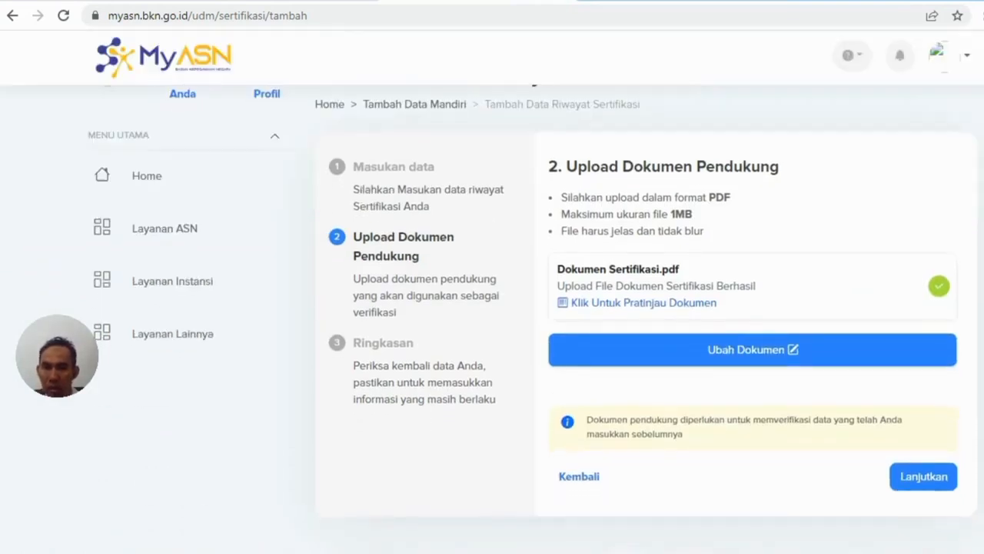
pyautogui.click(917, 478)
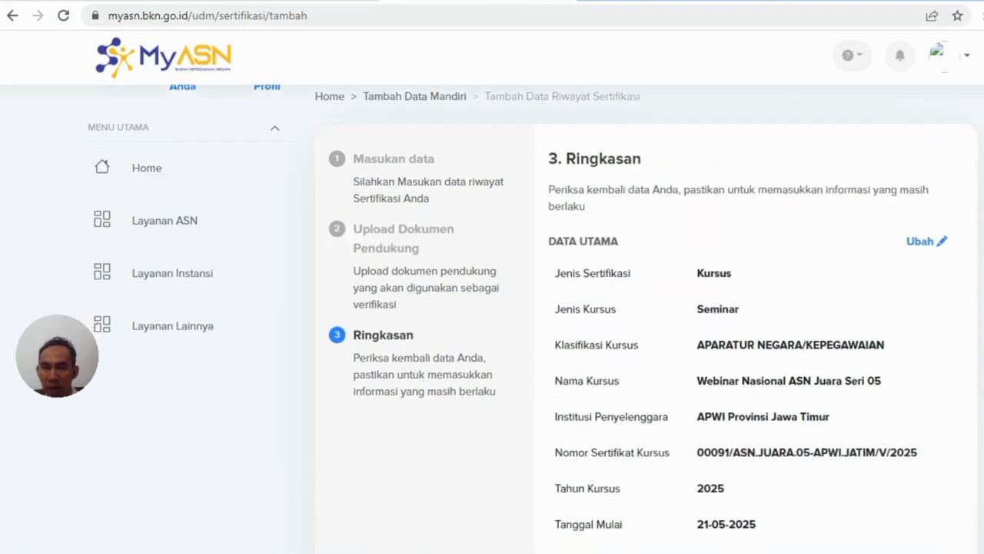
# Review the Ringkasan data, declare that the entered data is correct, and submit the Kursus record
pyautogui.scroll(-1, 646, 346)
pyautogui.scroll(-3, 646, 346)
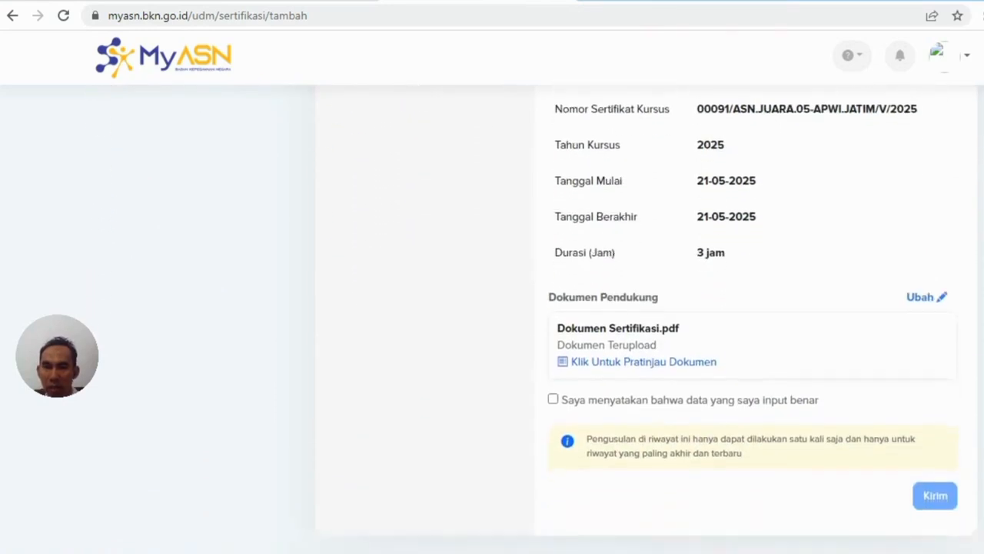
pyautogui.click(553, 400)
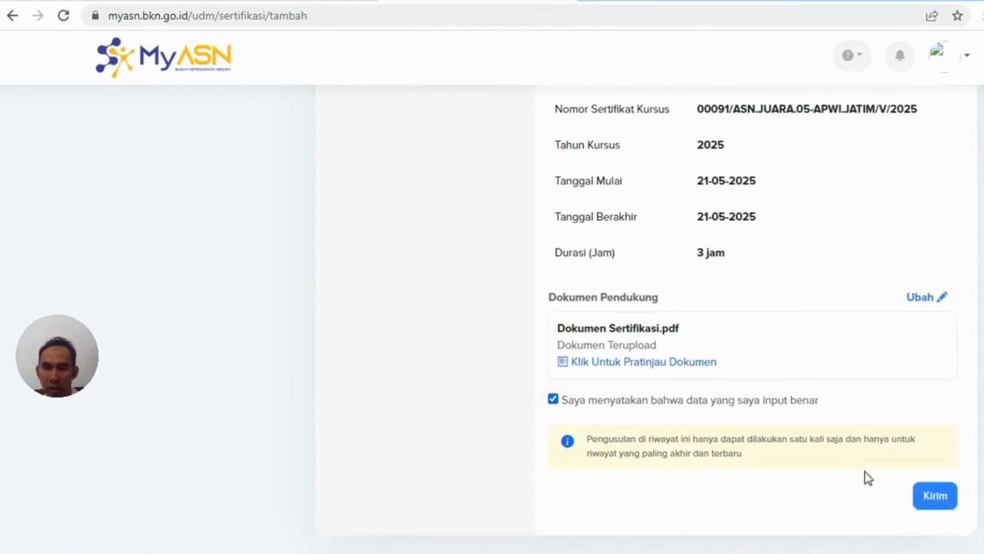
pyautogui.click(933, 497)
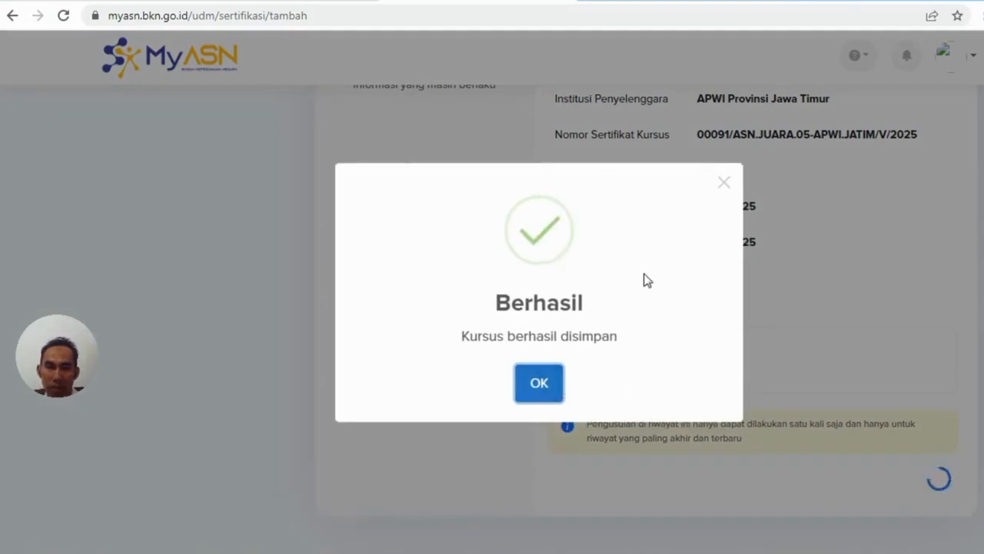
pyautogui.click(551, 377)
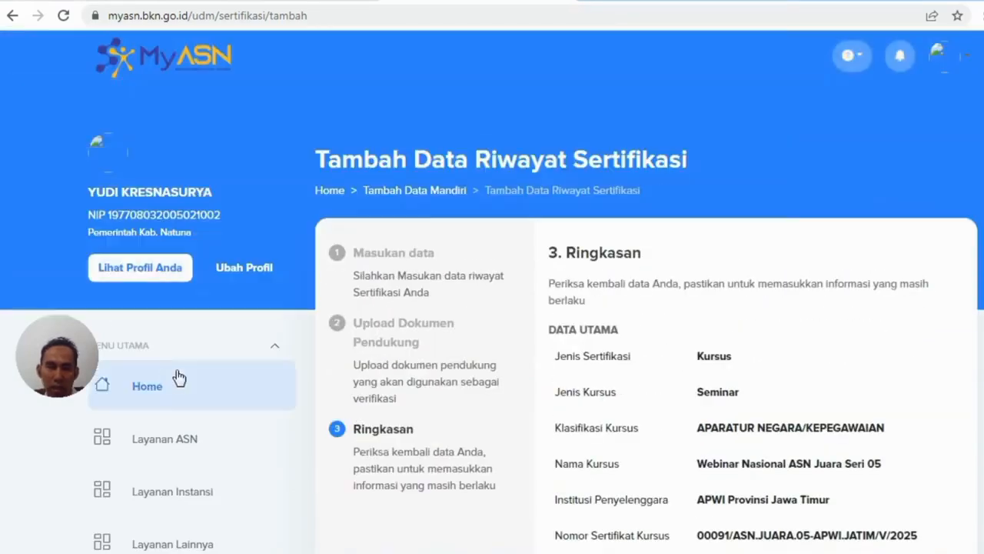
# Return to the home page and open Riwayat Sertifikasi from the full list of Update Data categories
pyautogui.click(156, 390)
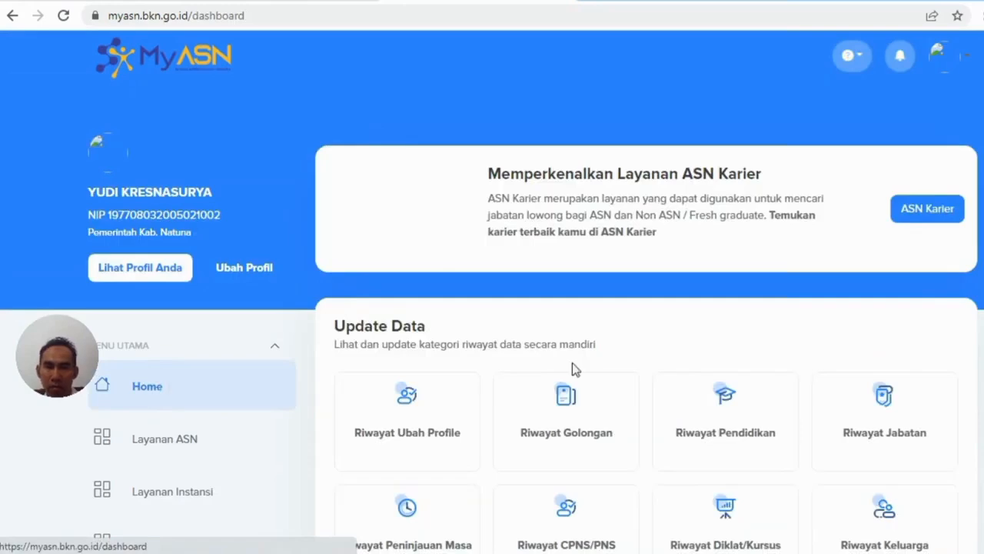
pyautogui.scroll(-2, 977, 263)
pyautogui.scroll(-2, 646, 307)
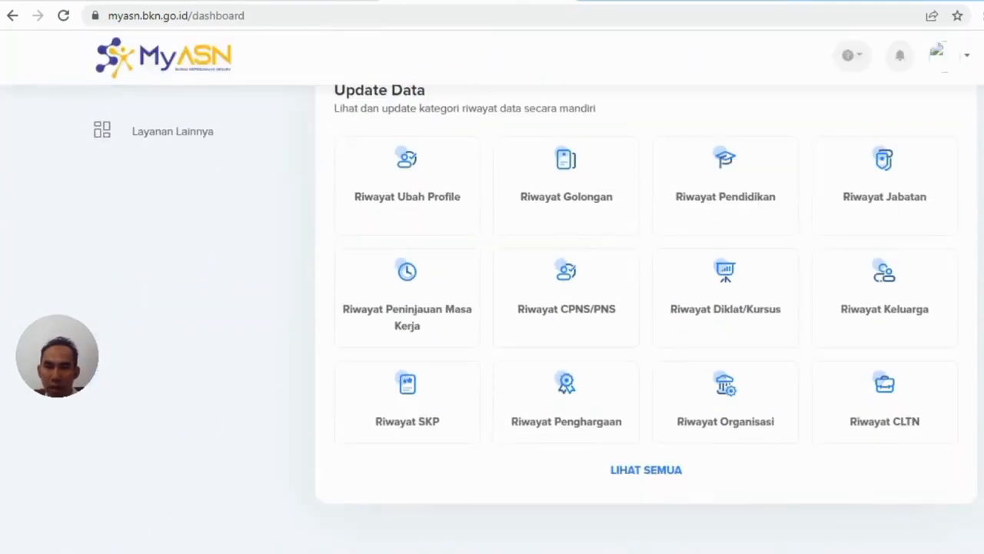
pyautogui.click(637, 471)
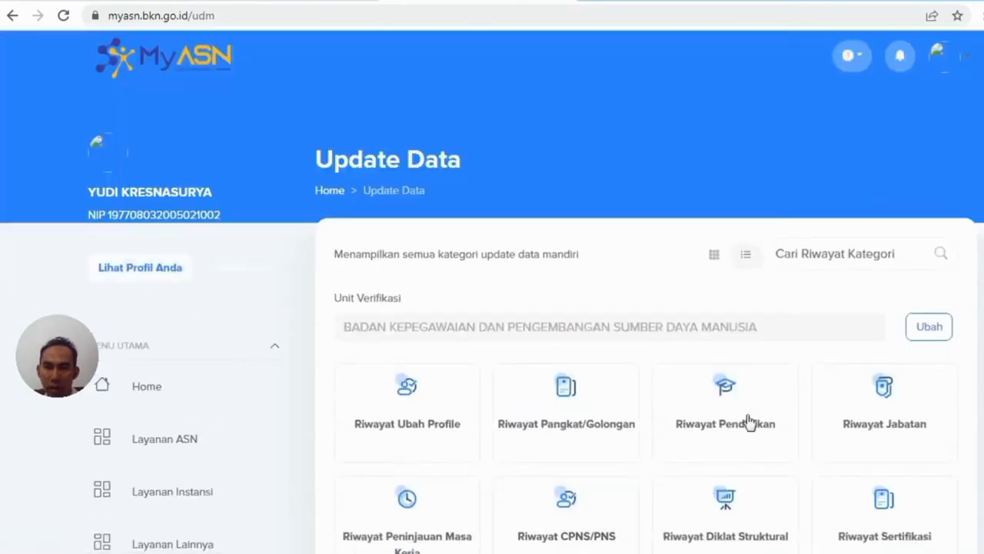
pyautogui.click(898, 504)
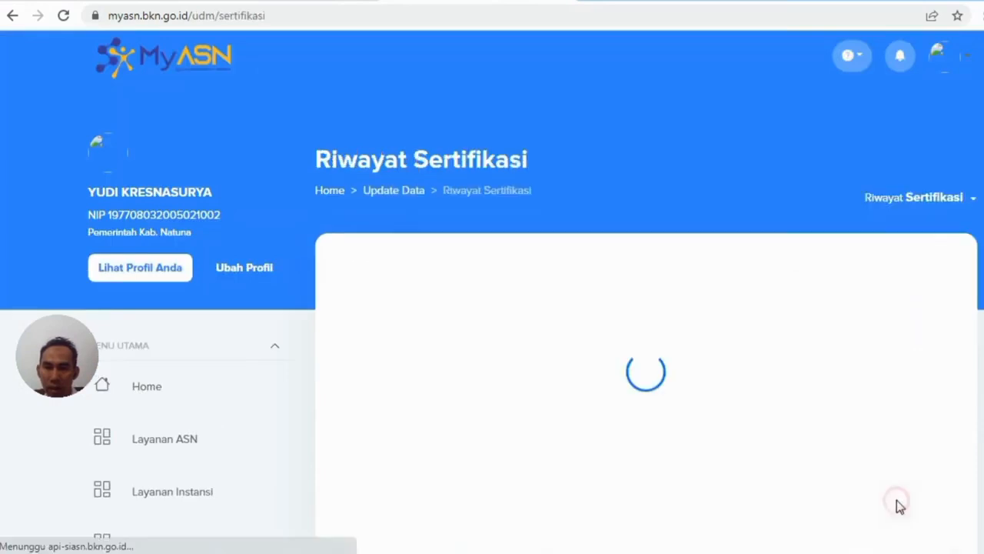